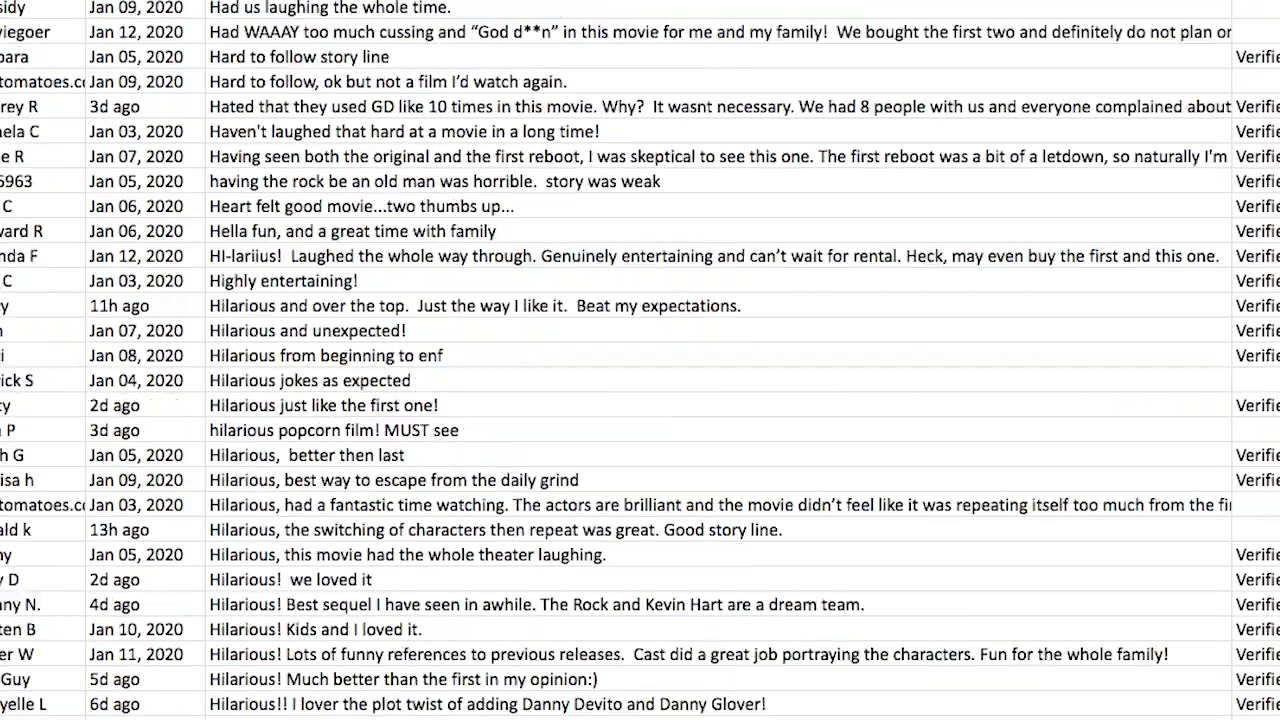
Browse Rotten Tomatoes via Movies & DVDs to reach the Jumanji: The Next Level movie page.
{"action": "scroll", "coordinate": [640, 360], "scroll_direction": "down", "scroll_amount": 20}
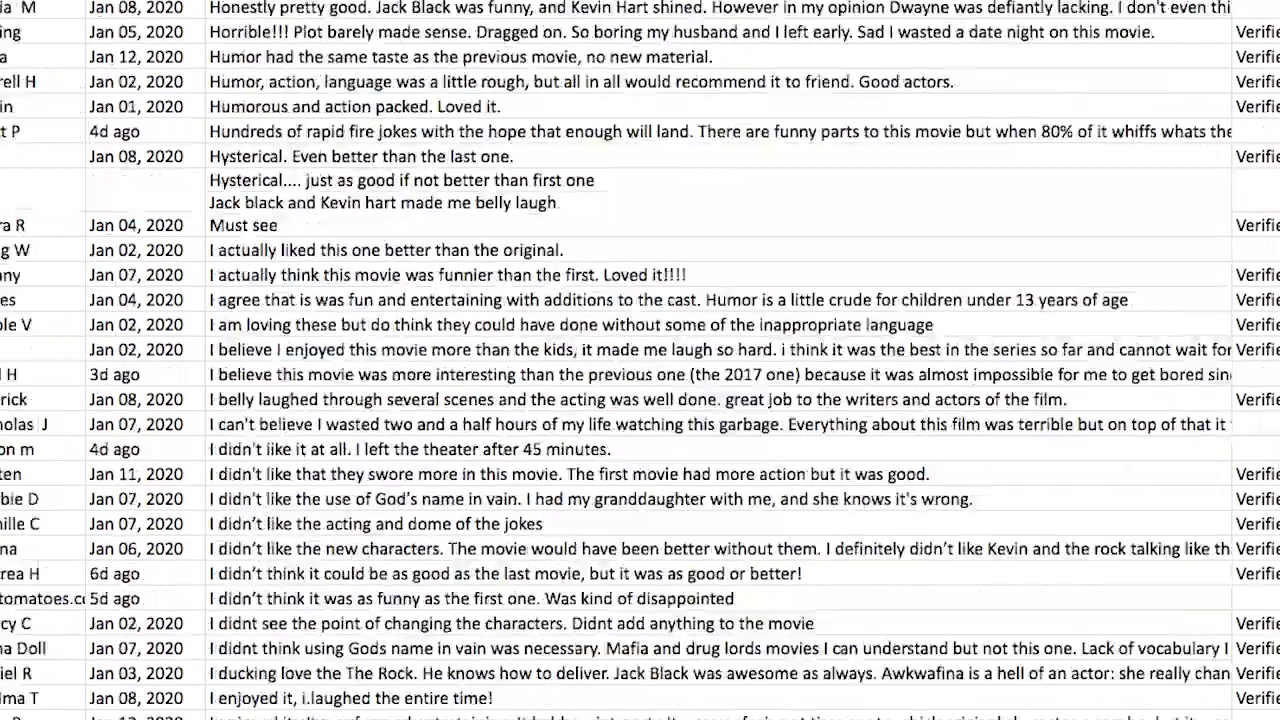
{"action": "scroll", "coordinate": [640, 360], "scroll_direction": "down", "scroll_amount": 20}
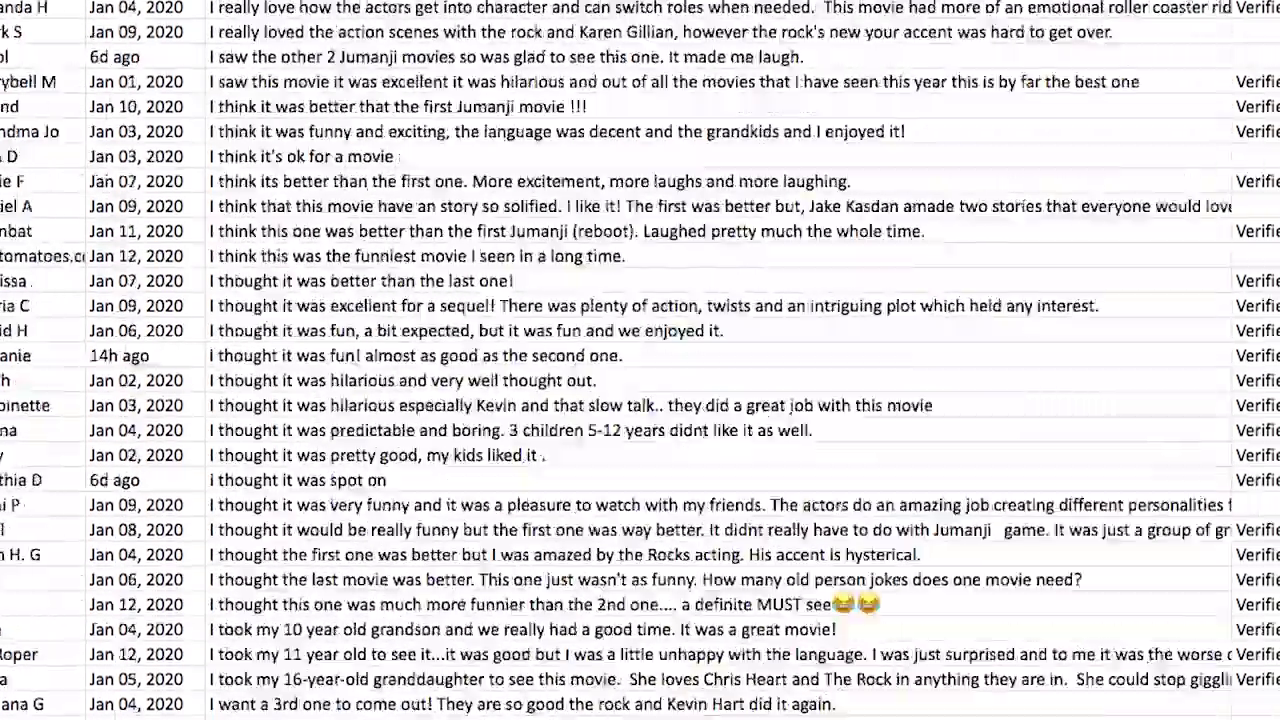
{"action": "scroll", "coordinate": [640, 360], "scroll_direction": "down", "scroll_amount": 20}
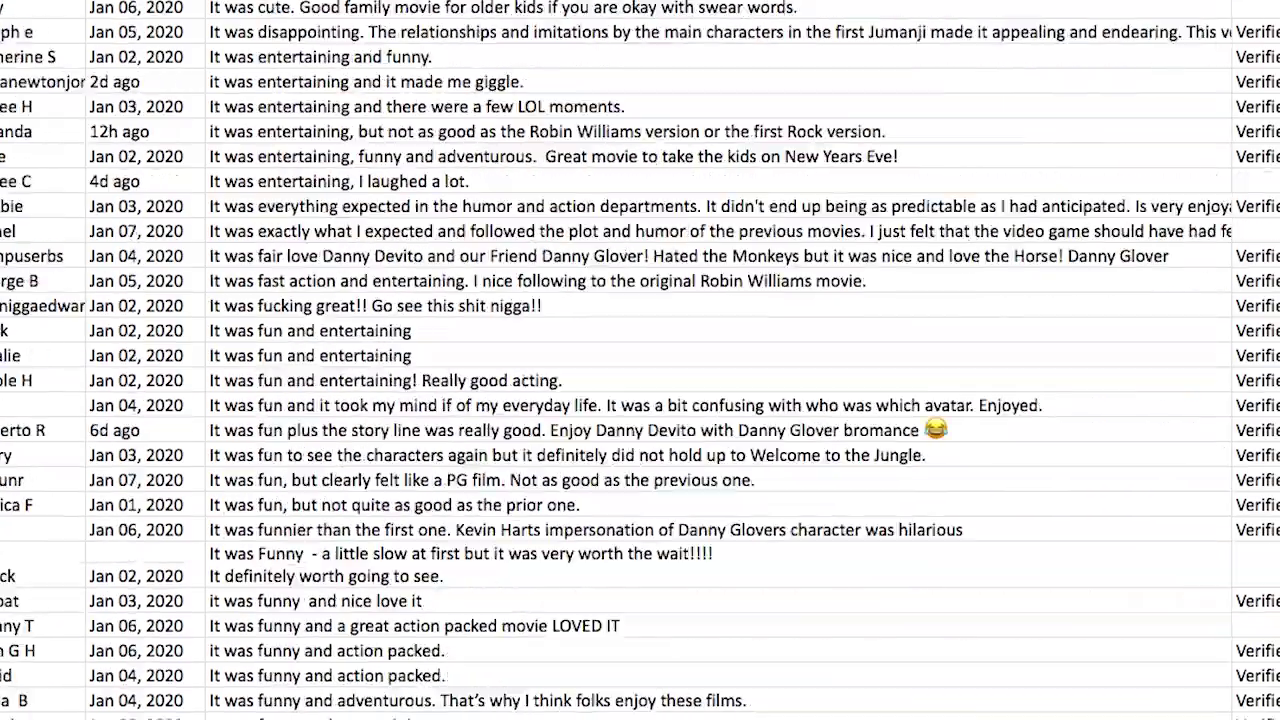
{"action": "scroll", "coordinate": [640, 360], "scroll_direction": "down", "scroll_amount": 20}
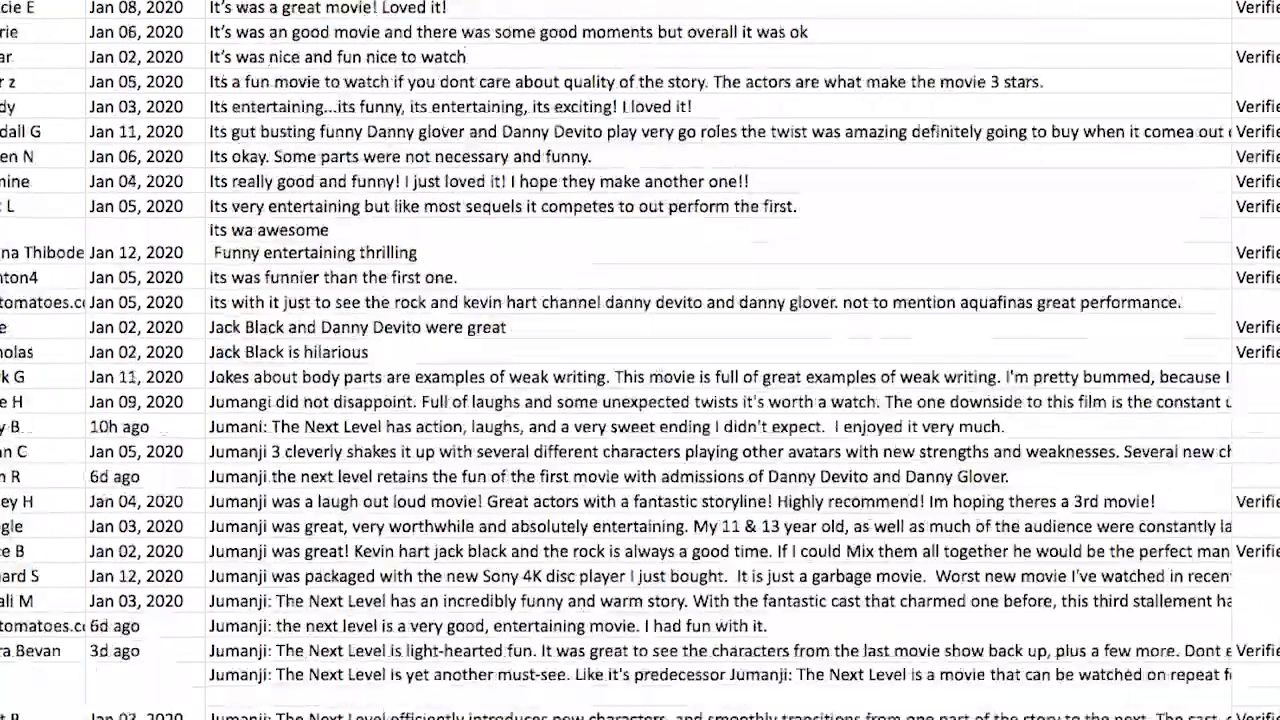
{"action": "scroll", "coordinate": [640, 360], "scroll_direction": "down", "scroll_amount": 20}
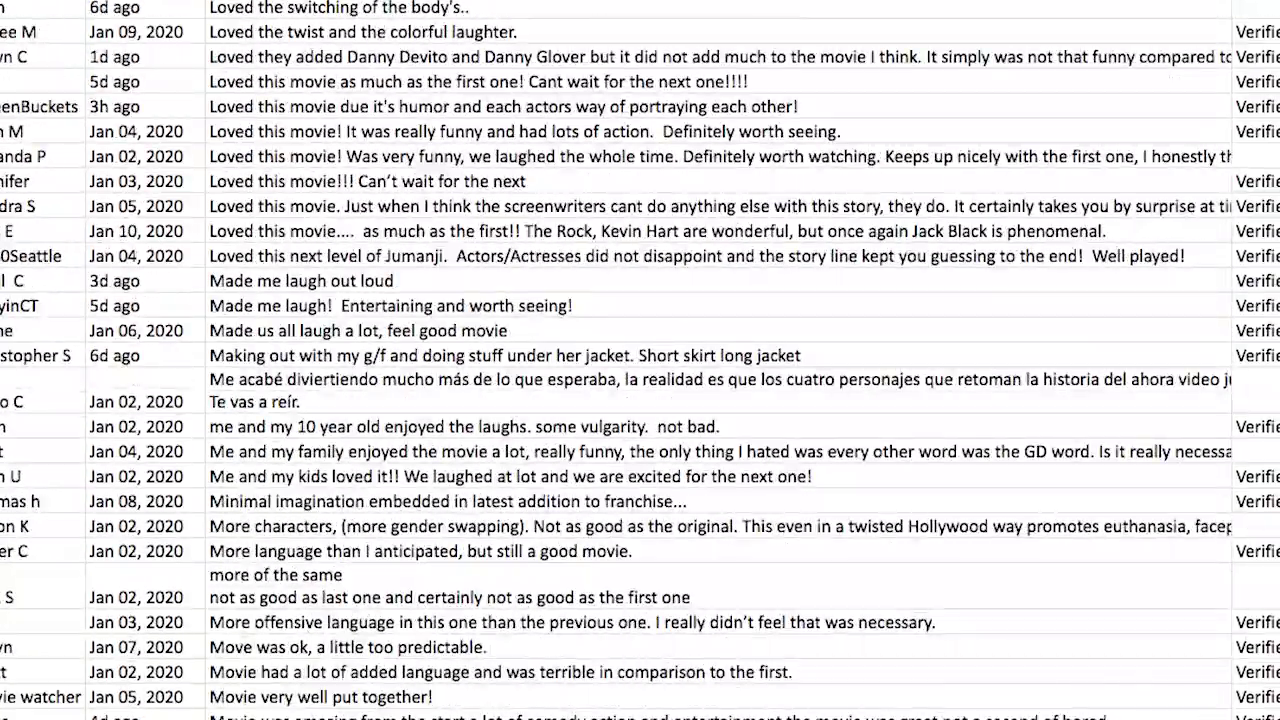
{"action": "scroll", "coordinate": [640, 360], "scroll_direction": "down", "scroll_amount": 20}
{"action": "scroll", "coordinate": [640, 360], "scroll_direction": "down", "scroll_amount": 10}
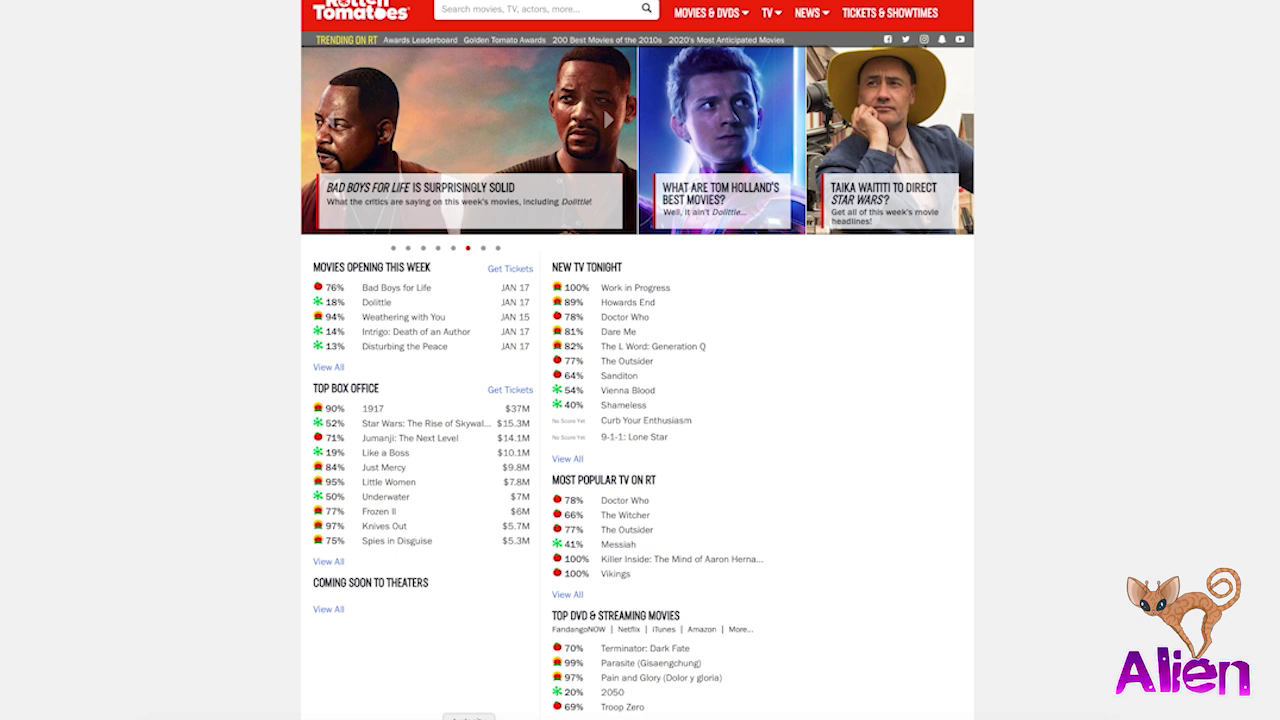
{"action": "mouse_move", "coordinate": [706, 26]}
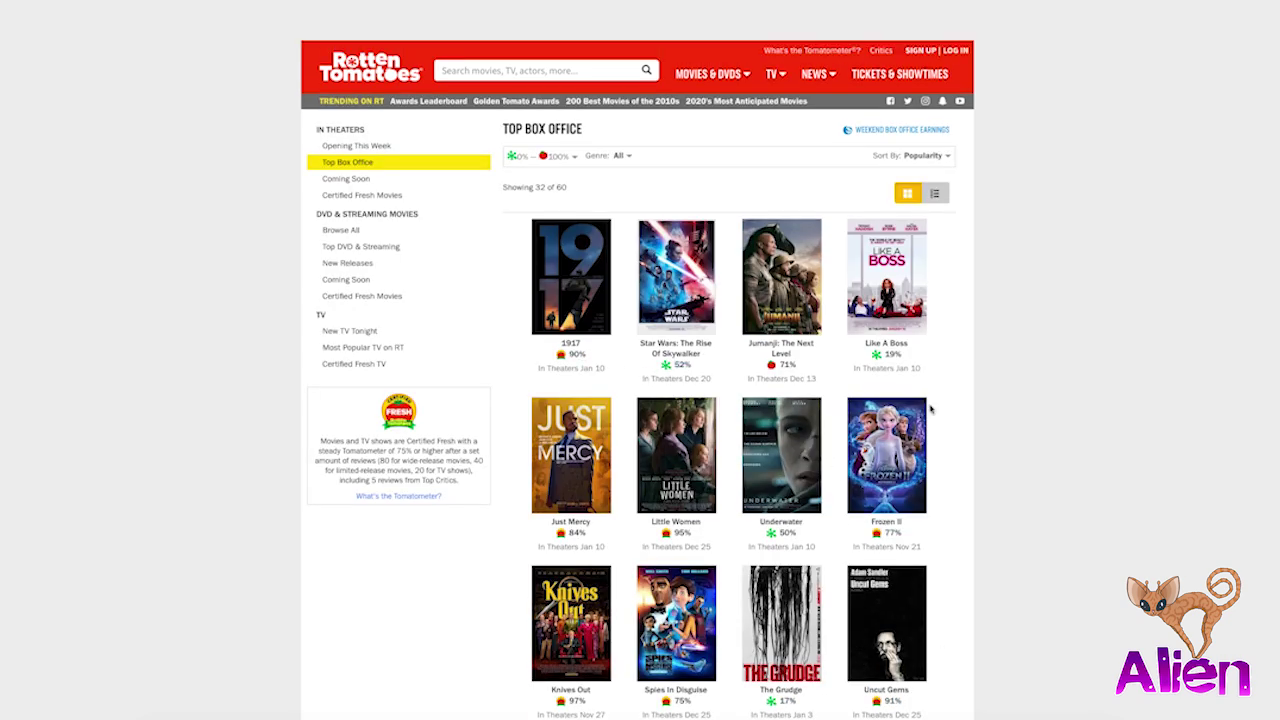
{"action": "left_click", "coordinate": [789, 292]}
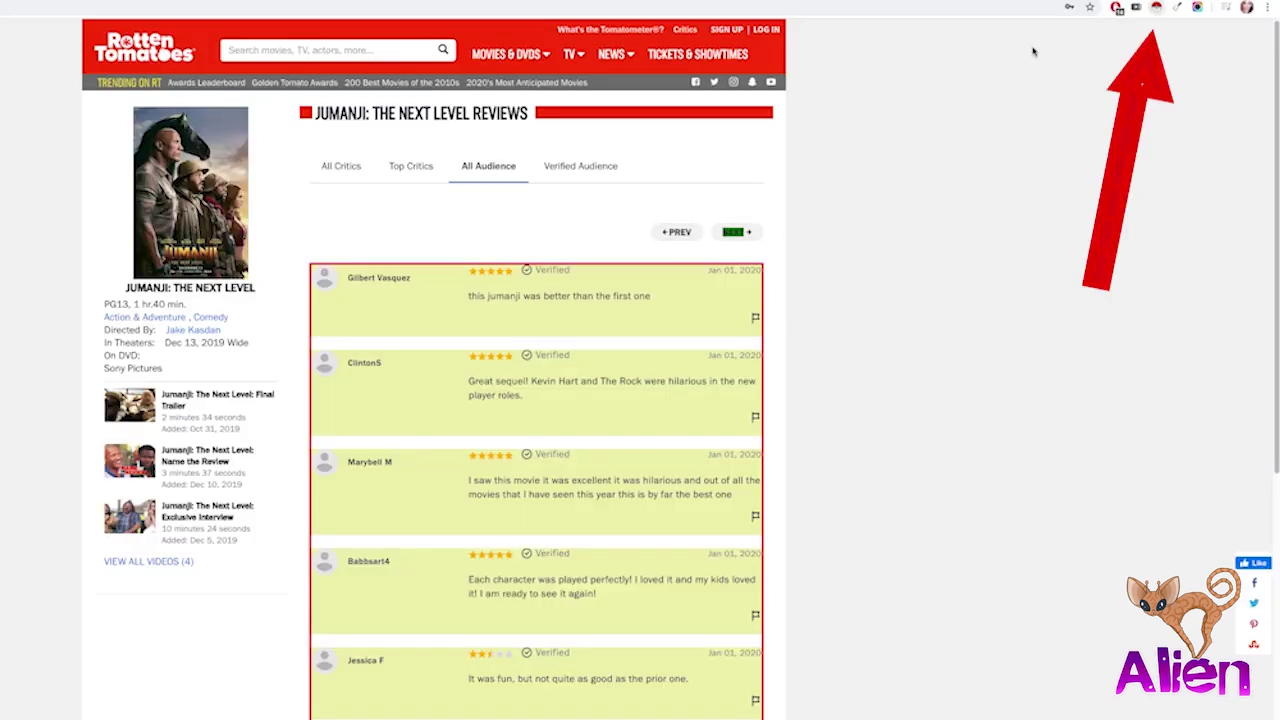
Run Instant Data Scraper on the reviews and resize its table and window to reveal the verified column.
{"action": "left_click", "coordinate": [1157, 12]}
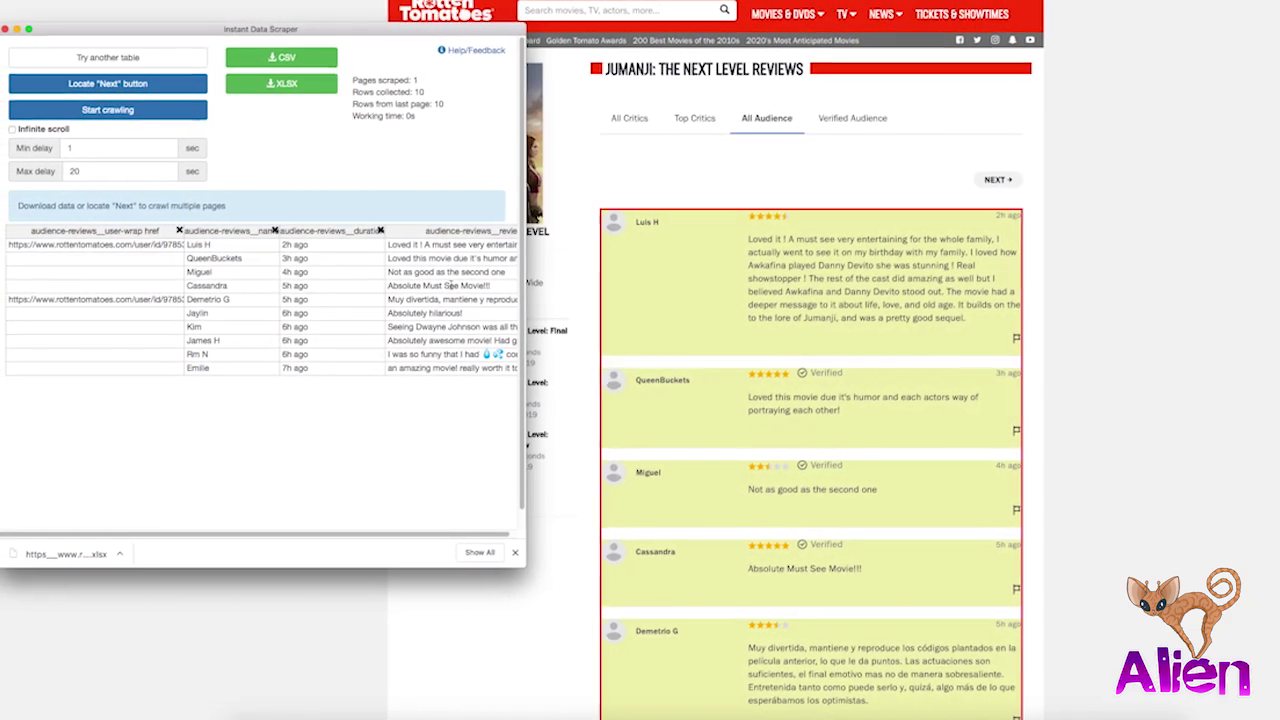
{"action": "left_click_drag", "start_coordinate": [408, 228], "coordinate": [347, 224]}
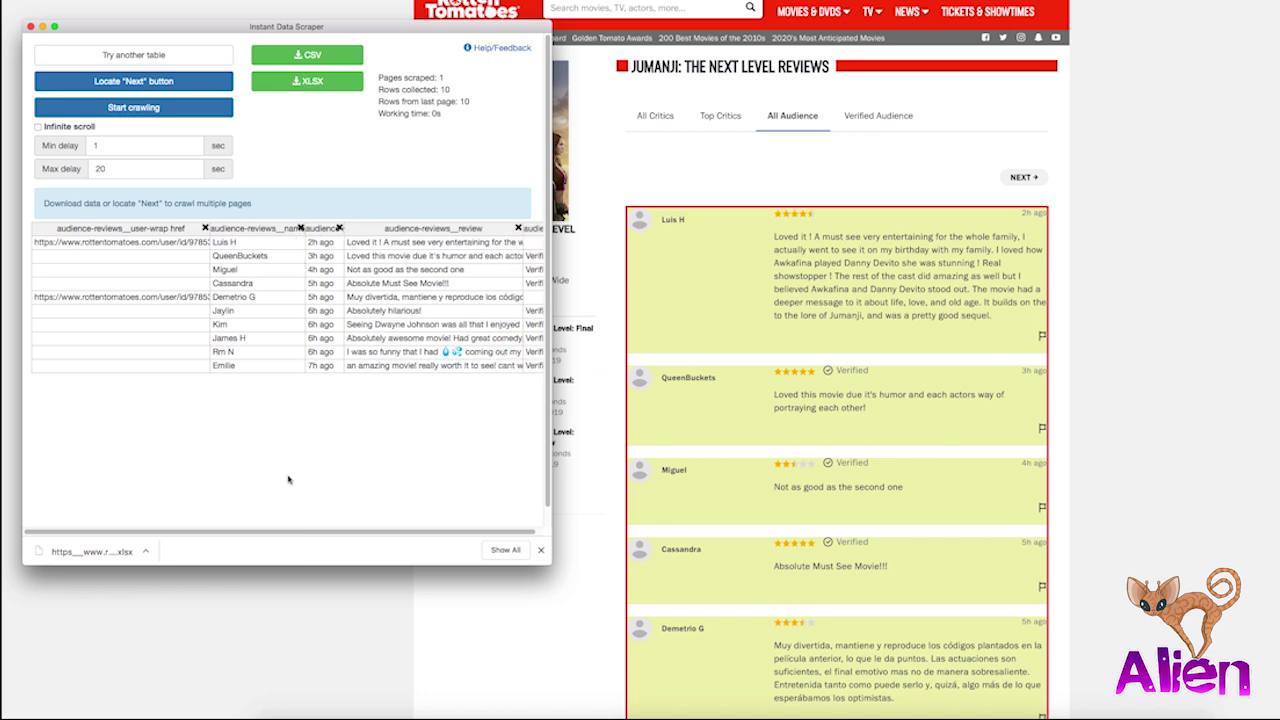
{"action": "left_click", "coordinate": [540, 550]}
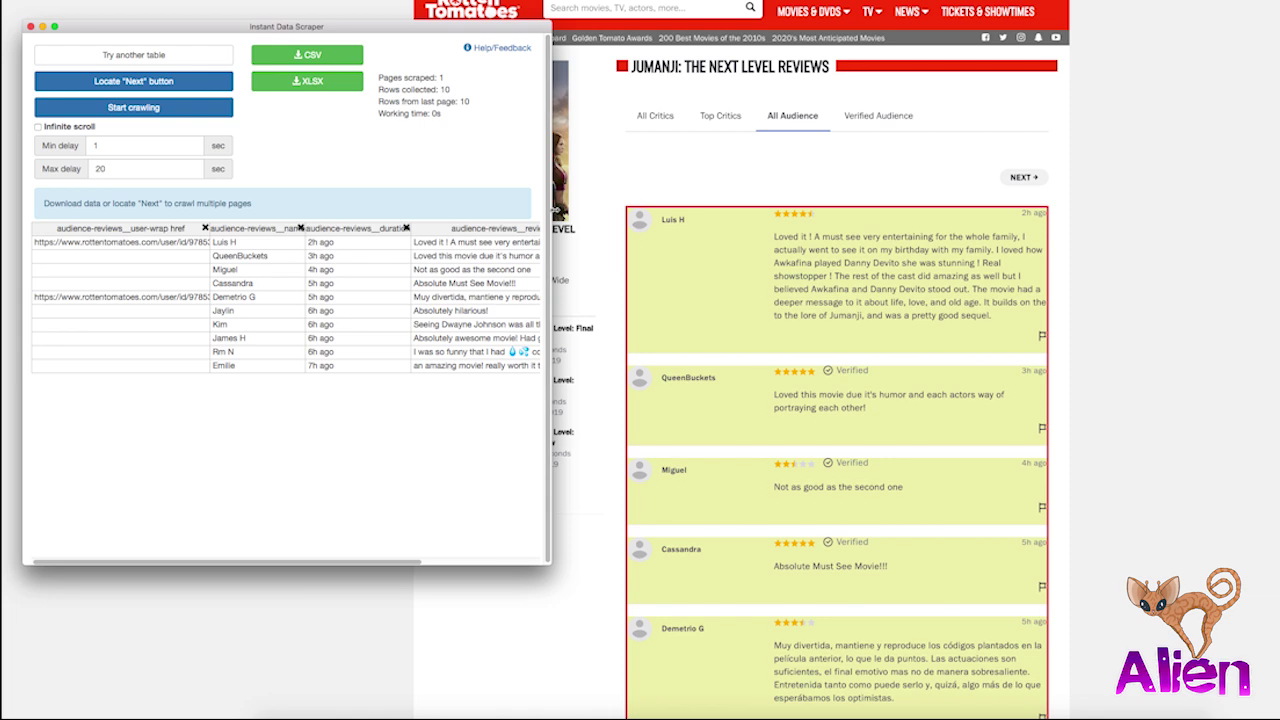
{"action": "left_click_drag", "start_coordinate": [551, 207], "coordinate": [726, 206]}
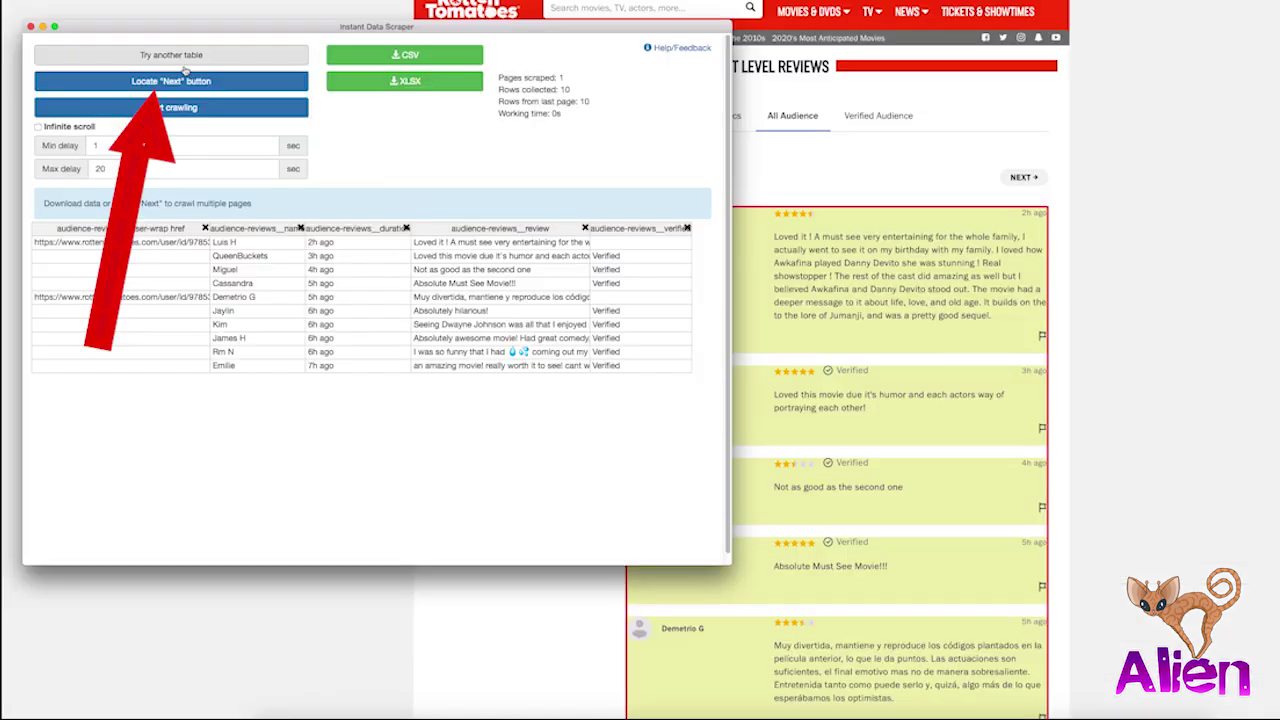
Set the reviews page NEXT link as the pager and start crawling the review pages.
{"action": "left_click", "coordinate": [180, 82]}
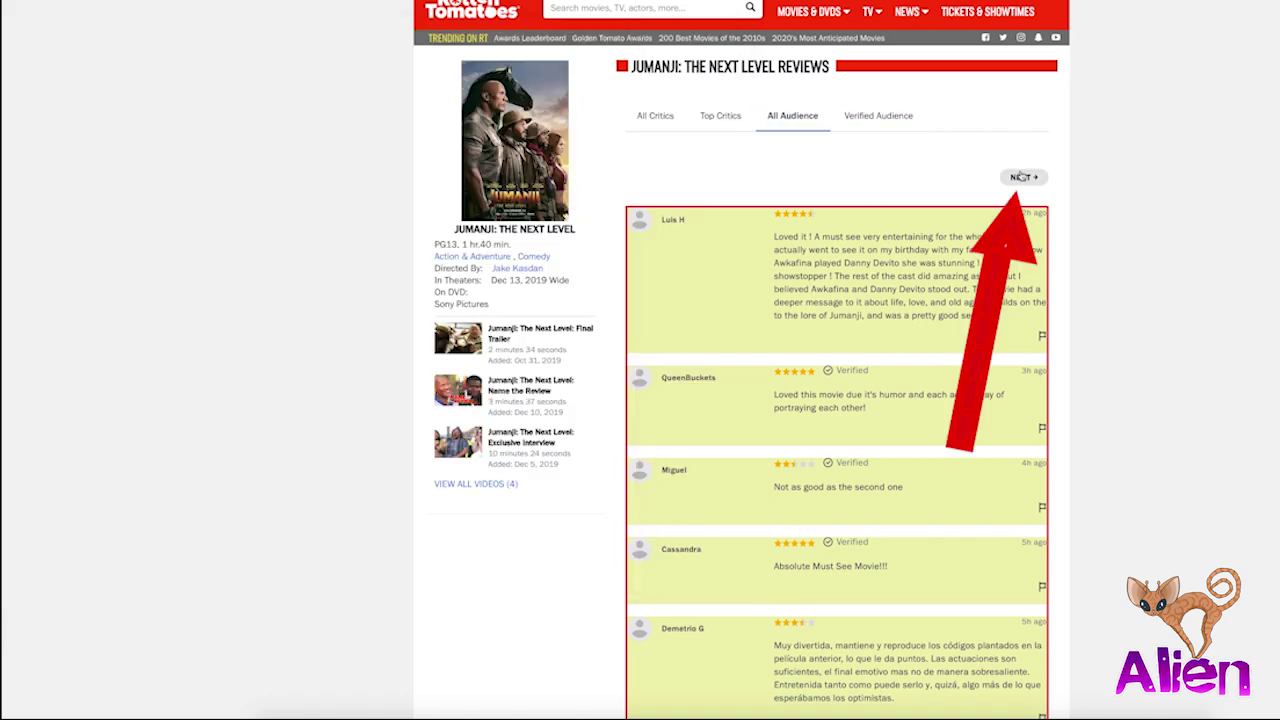
{"action": "left_click", "coordinate": [1022, 177]}
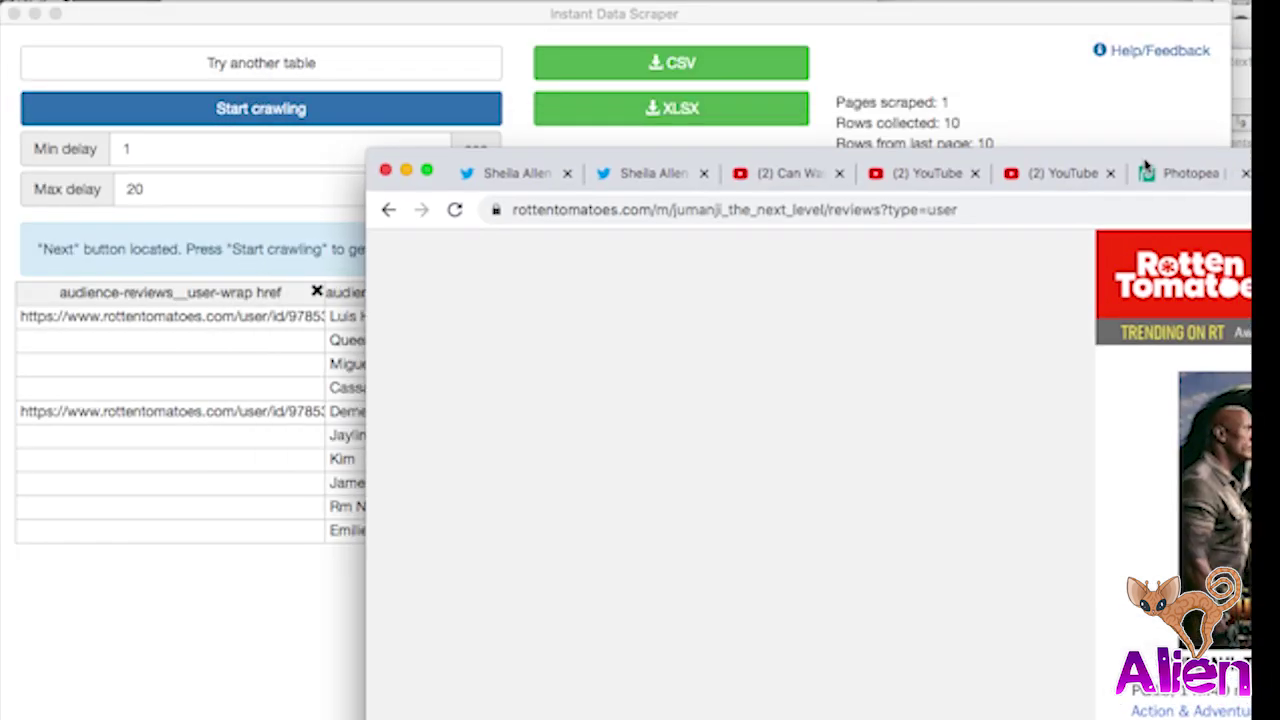
{"action": "left_click", "coordinate": [911, 46]}
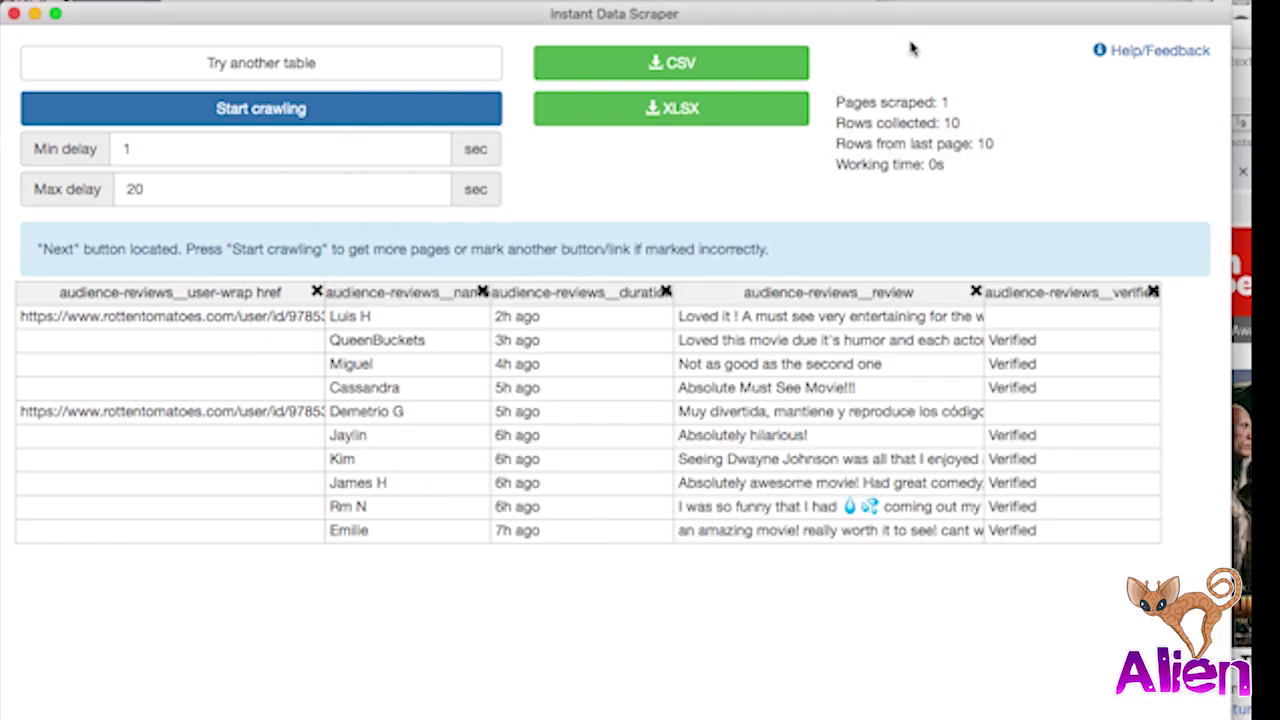
{"action": "left_click", "coordinate": [290, 113]}
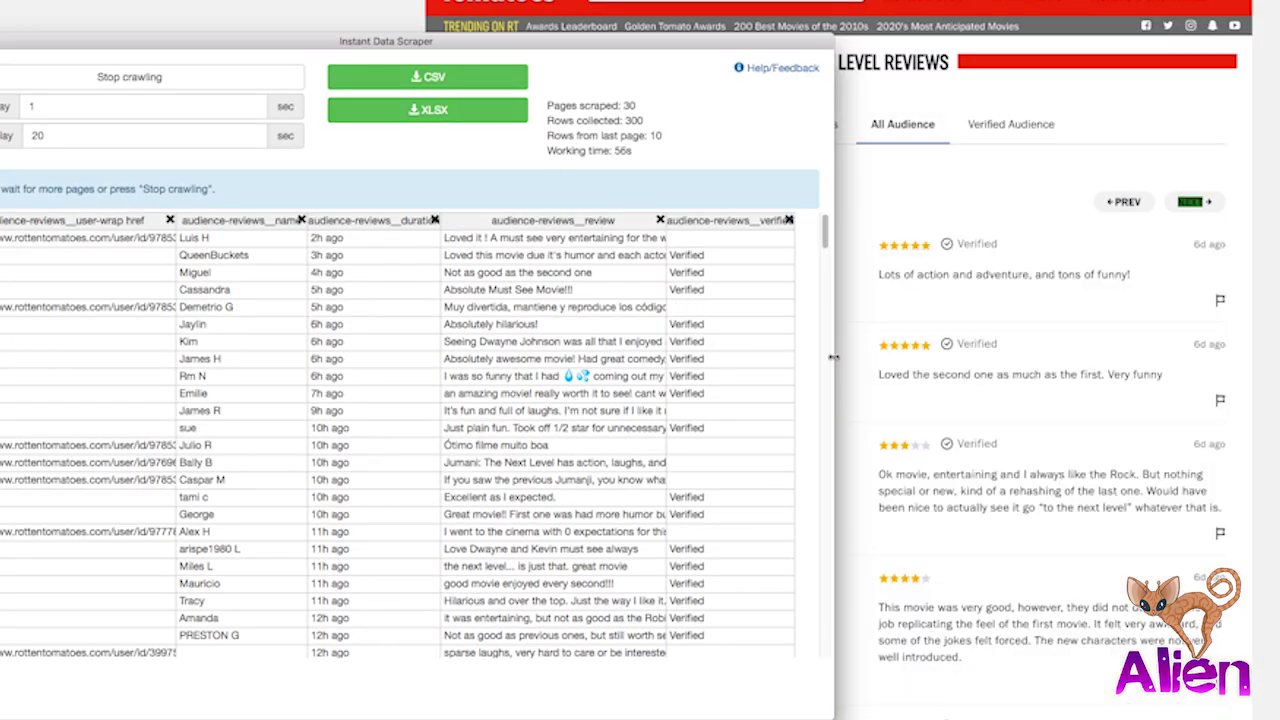
Stop crawling at 2020 rows after about 200 pages and export them as XLSX.
{"action": "left_click_drag", "start_coordinate": [830, 357], "coordinate": [696, 357]}
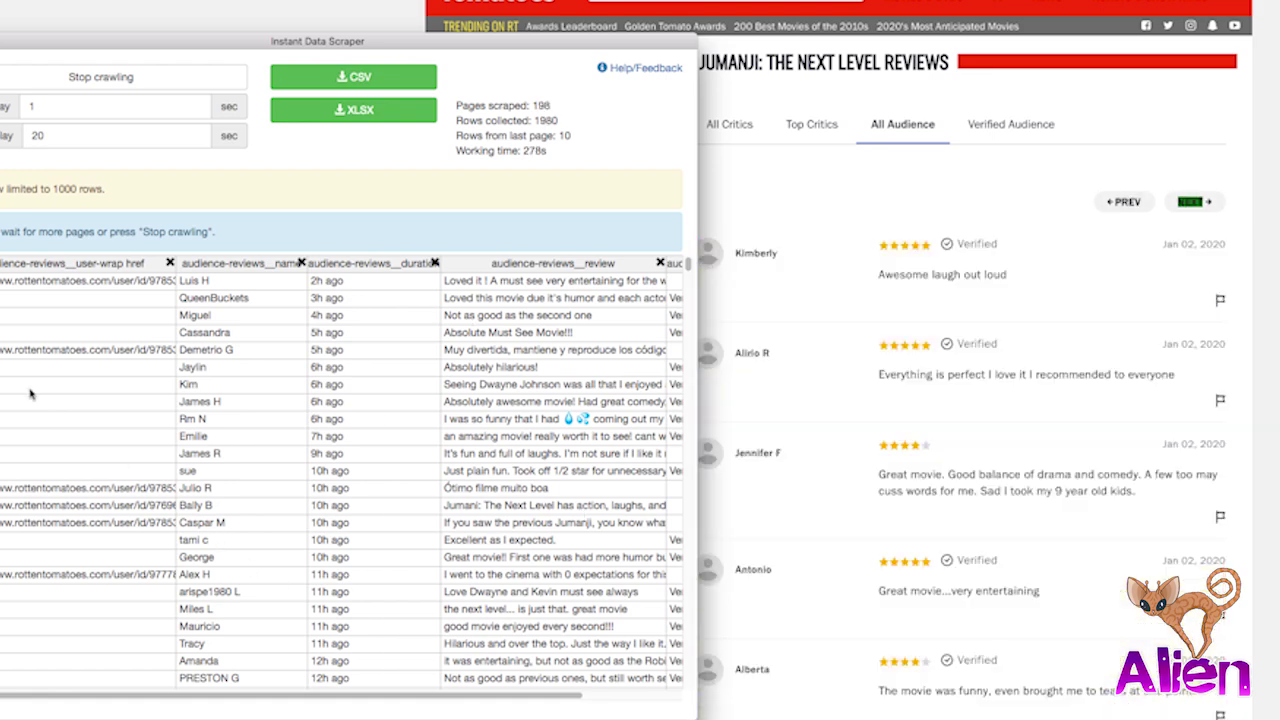
{"action": "left_click", "coordinate": [147, 91]}
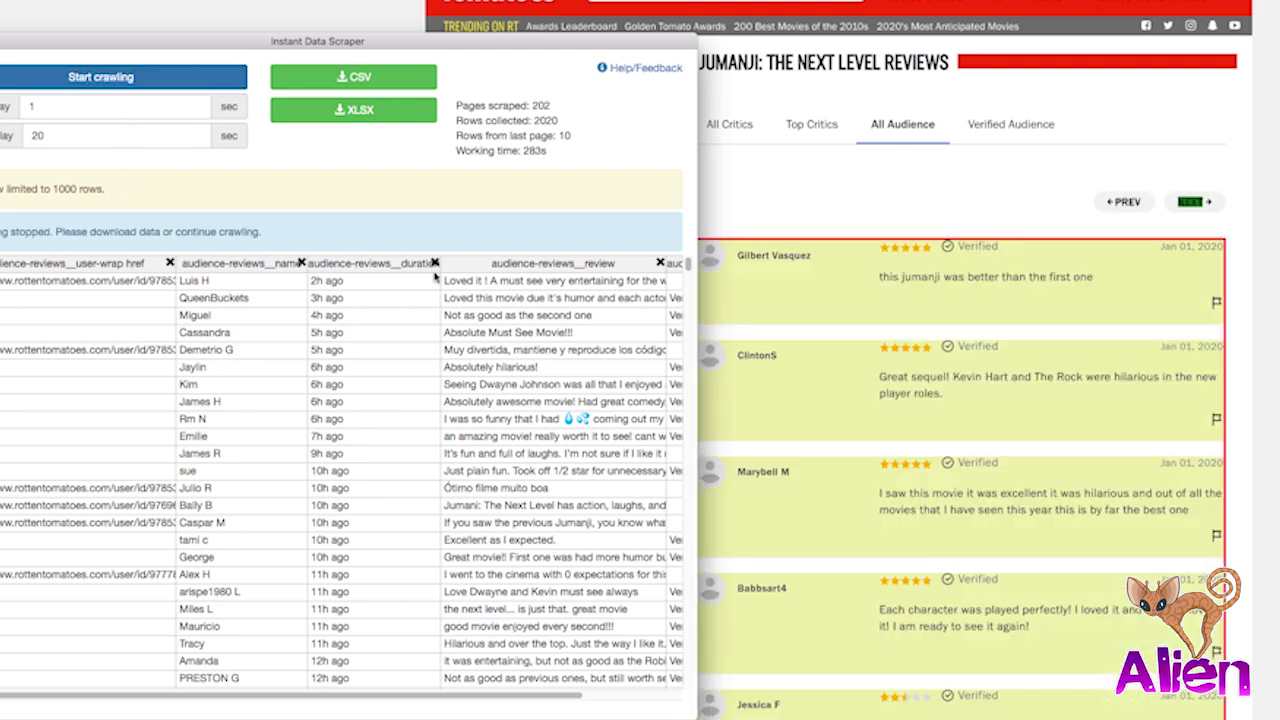
{"action": "left_click", "coordinate": [386, 129]}
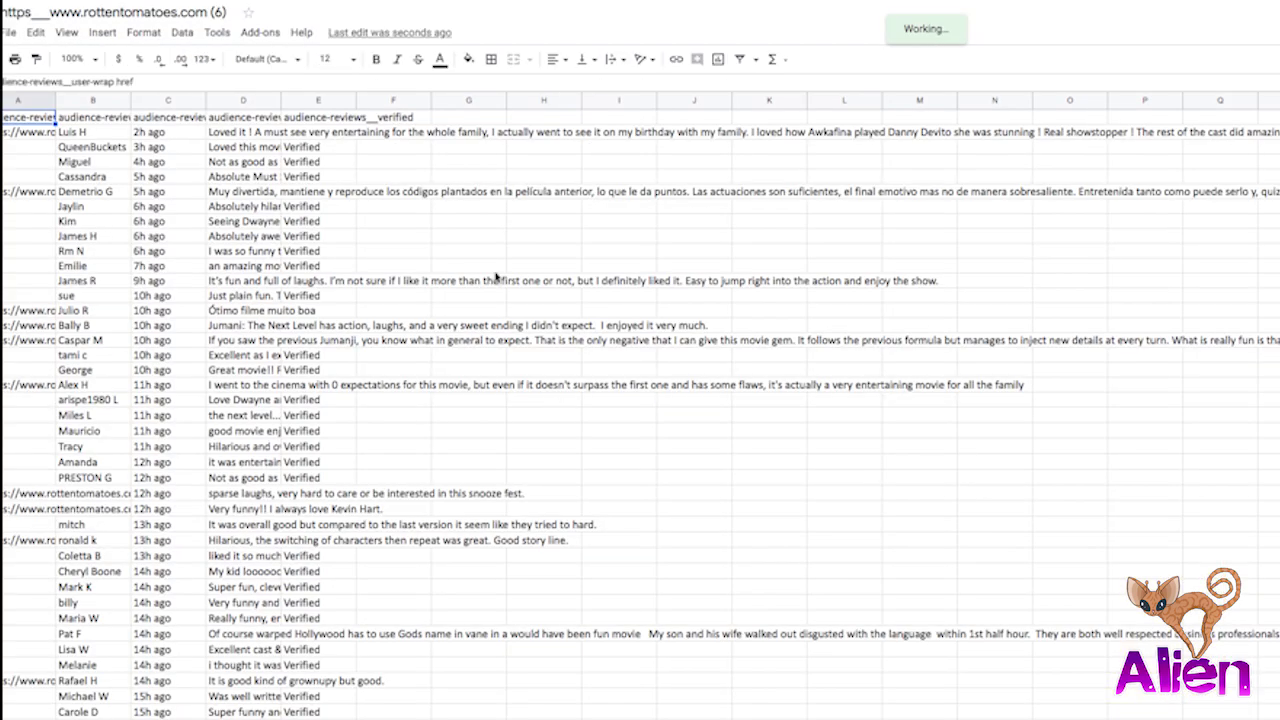
{"action": "left_click", "coordinate": [244, 101]}
{"action": "left_click", "coordinate": [143, 32]}
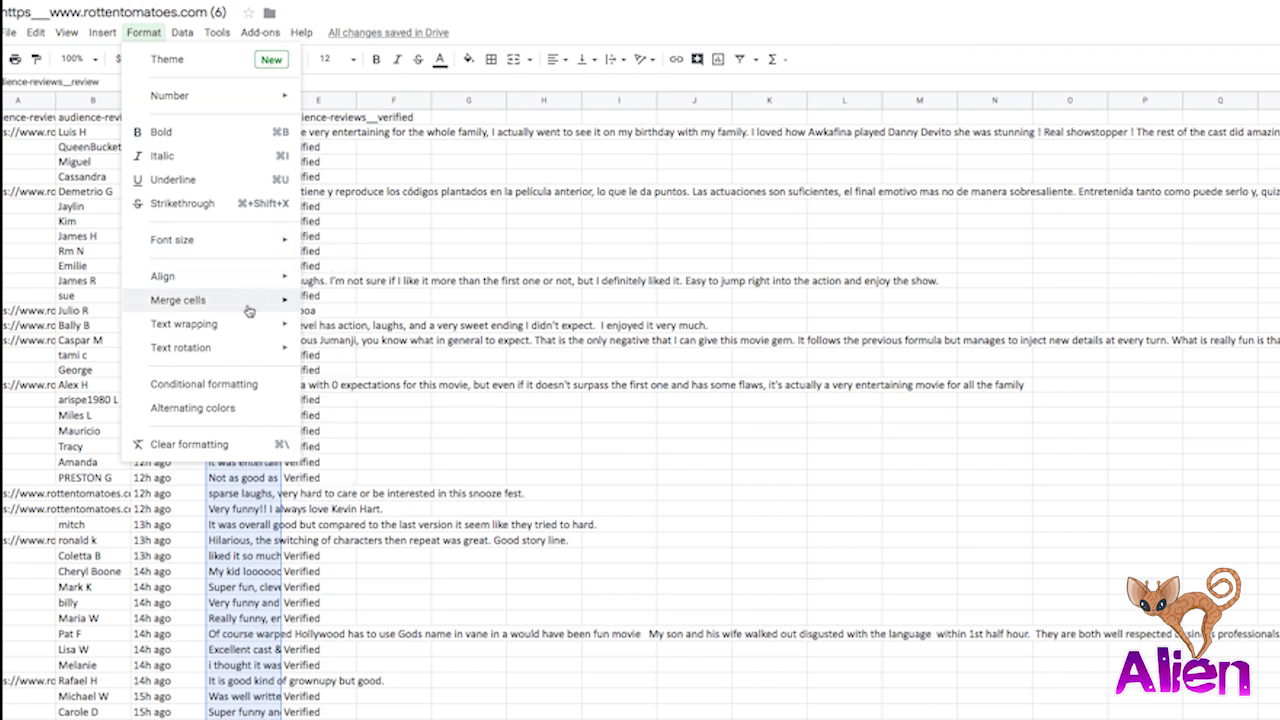
{"action": "mouse_move", "coordinate": [252, 331]}
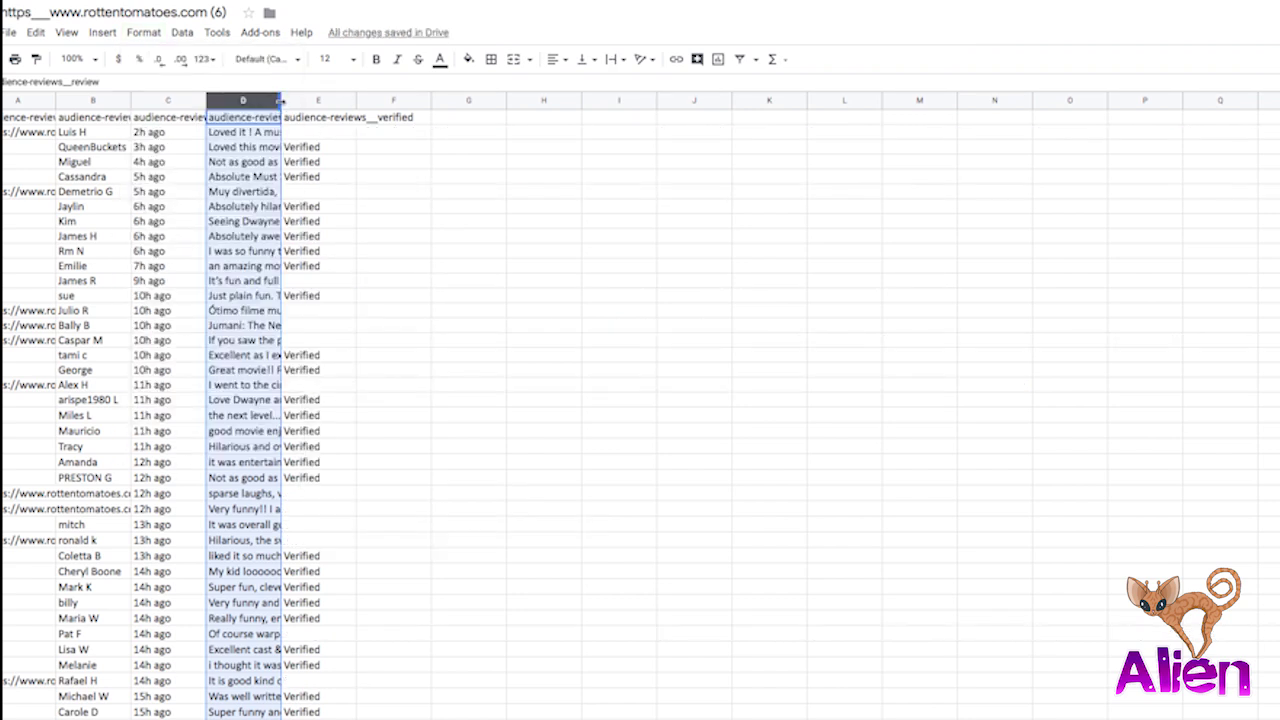
{"action": "left_click_drag", "start_coordinate": [281, 100], "coordinate": [850, 100]}
{"action": "right_click", "coordinate": [390, 103]}
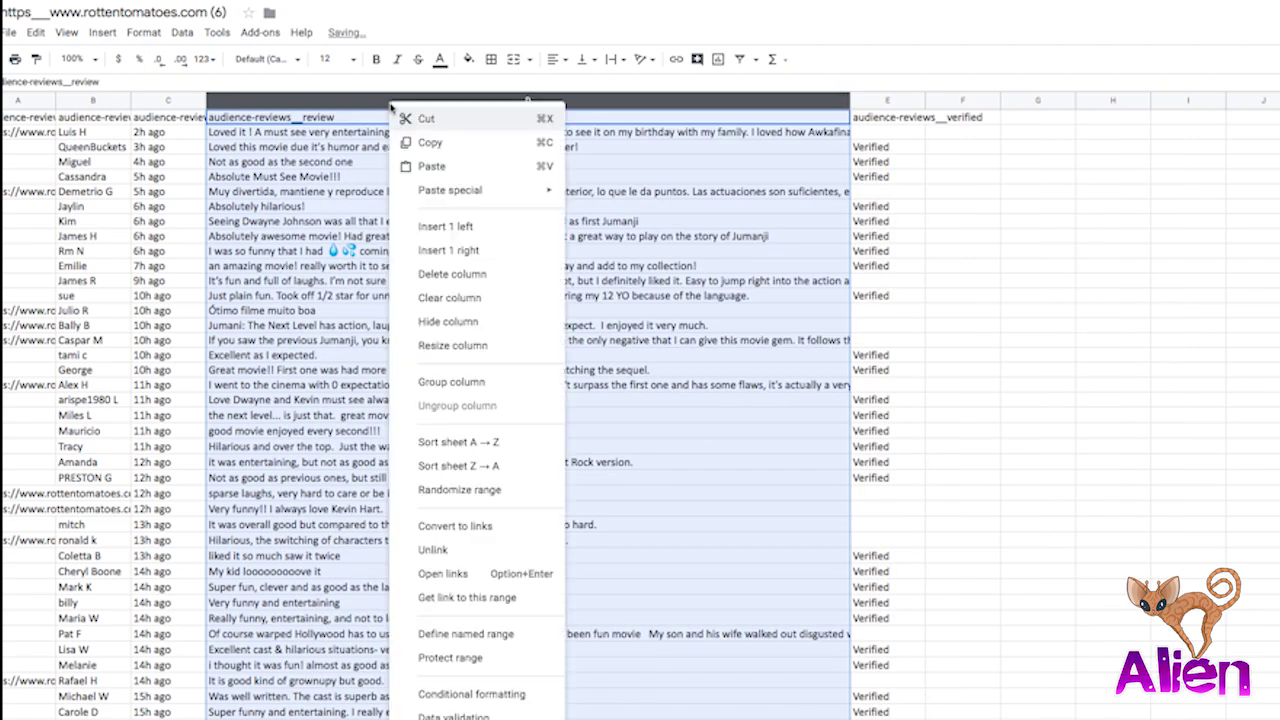
{"action": "left_click", "coordinate": [430, 446]}
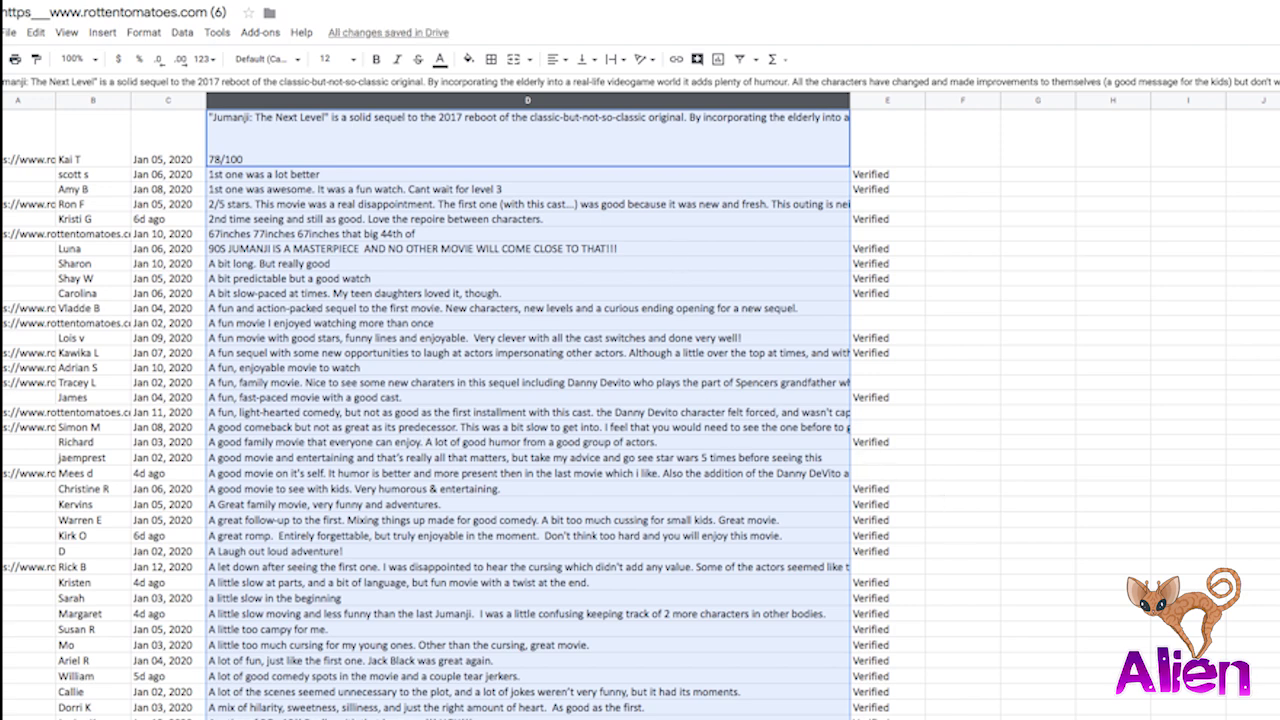
{"action": "scroll", "coordinate": [743, 417], "scroll_direction": "down", "scroll_amount": 2}
{"action": "left_click", "coordinate": [743, 410]}
{"action": "scroll", "coordinate": [1003, 414], "scroll_direction": "down", "scroll_amount": 2}
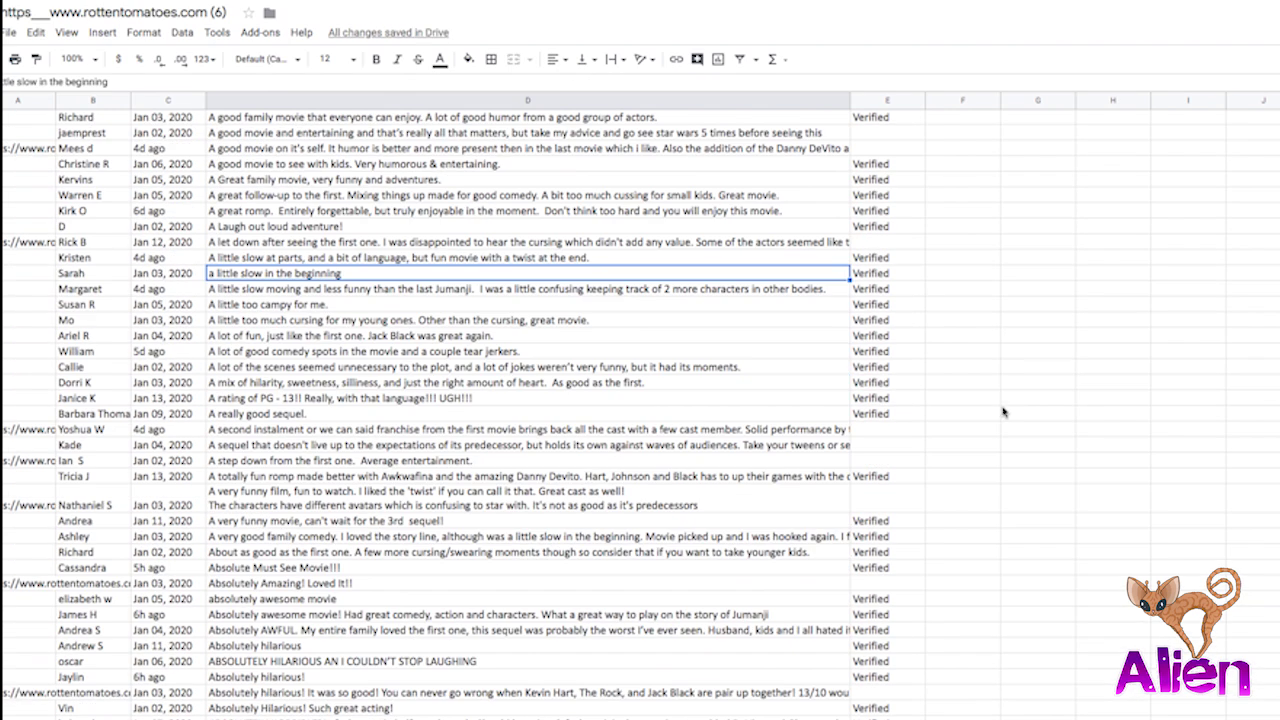
{"action": "scroll", "coordinate": [884, 460], "scroll_direction": "down", "scroll_amount": 1}
{"action": "scroll", "coordinate": [884, 460], "scroll_direction": "down", "scroll_amount": 10}
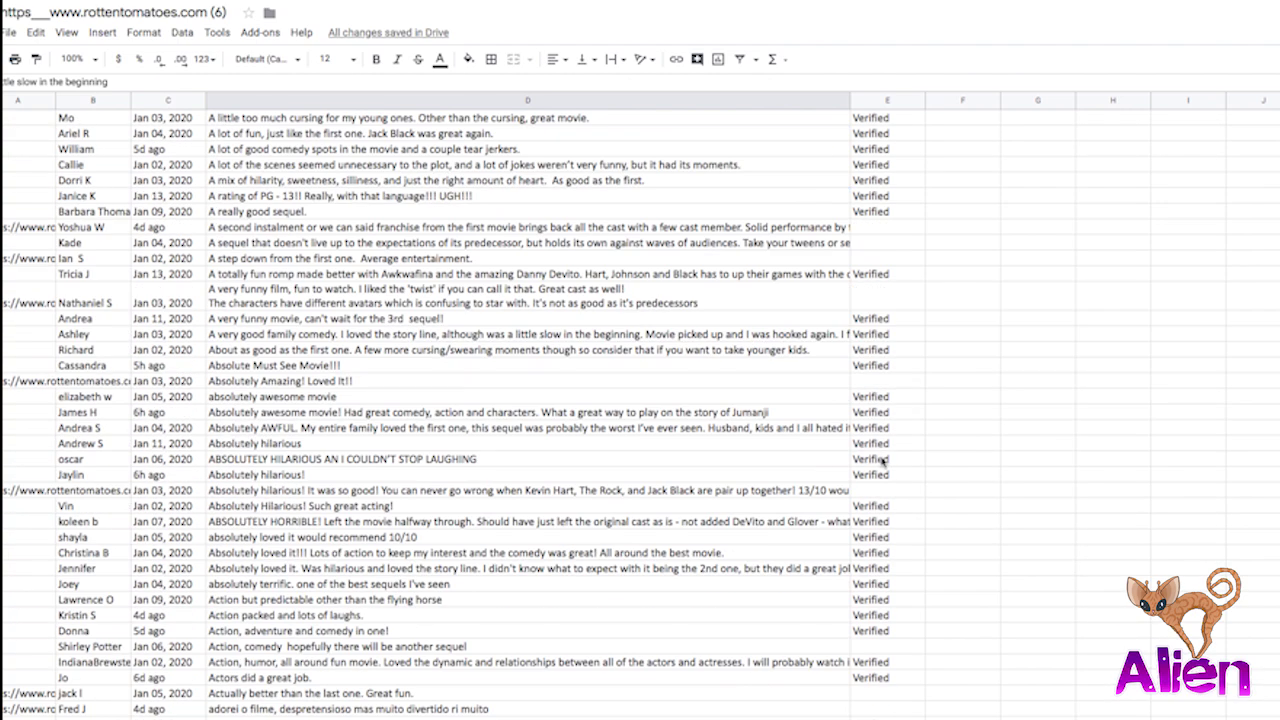
{"action": "scroll", "coordinate": [893, 477], "scroll_direction": "down", "scroll_amount": 10}
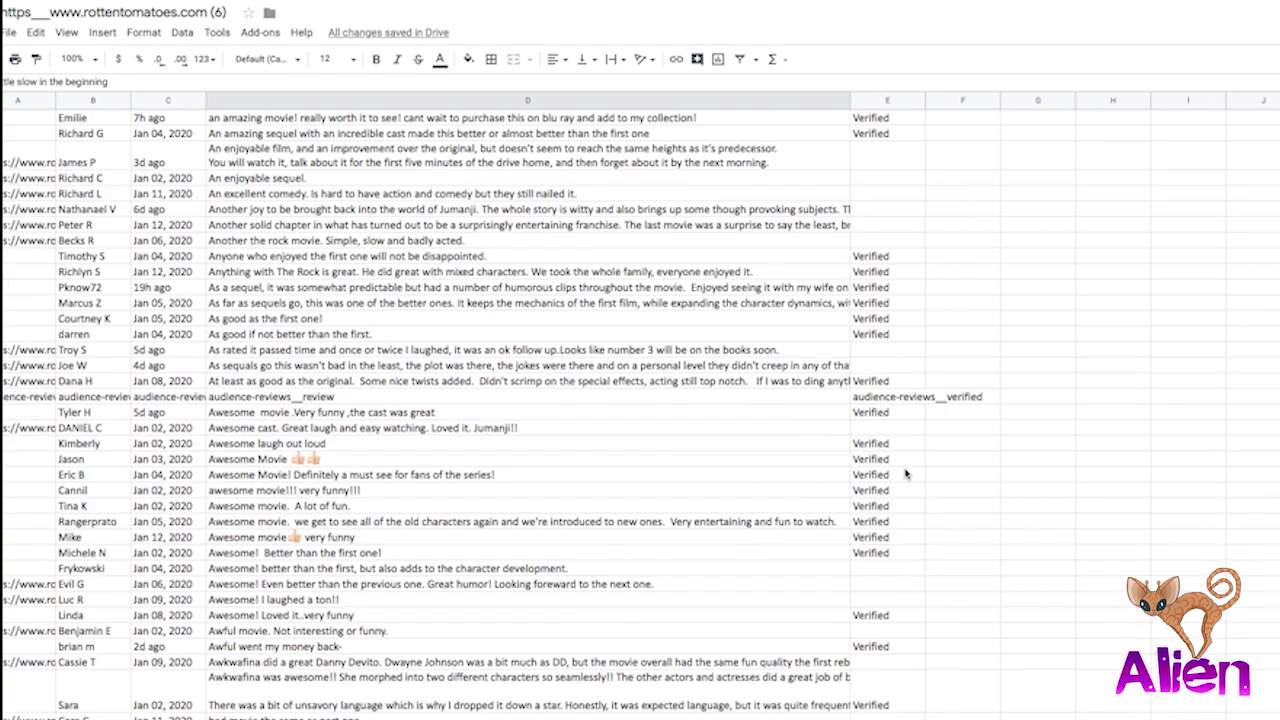
{"action": "scroll", "coordinate": [905, 473], "scroll_direction": "down", "scroll_amount": 12}
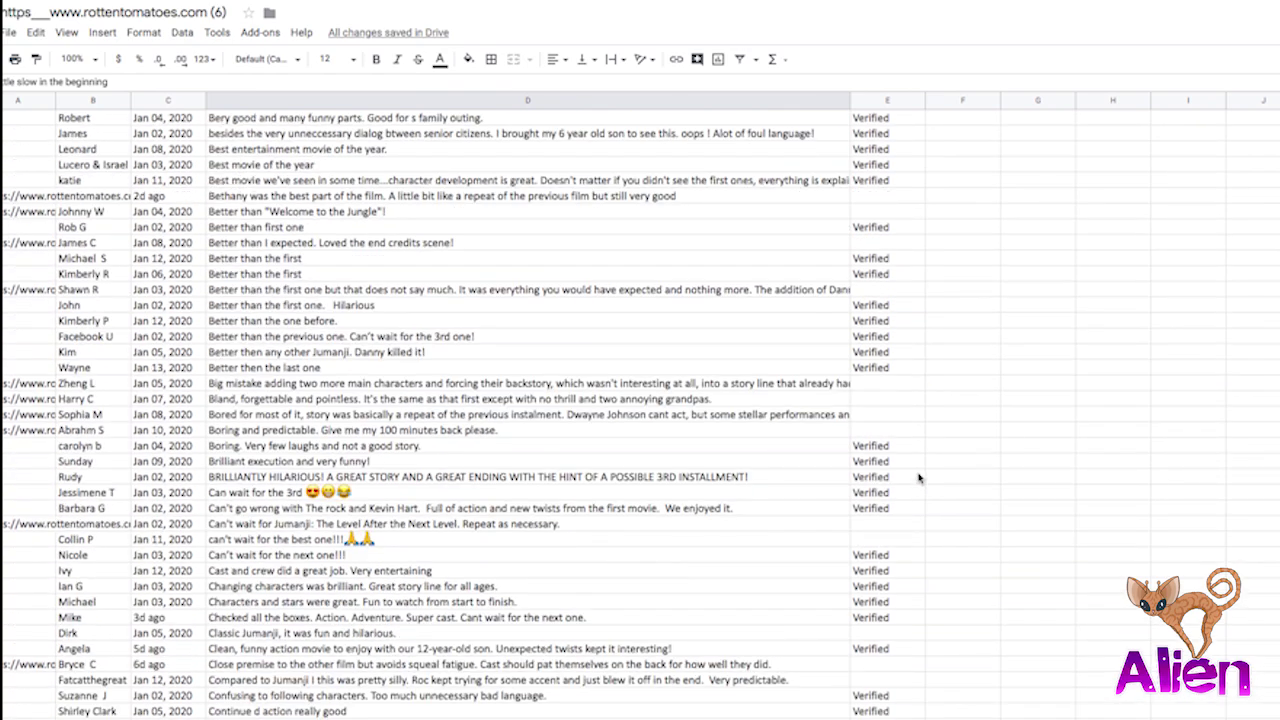
{"action": "scroll", "coordinate": [919, 478], "scroll_direction": "down", "scroll_amount": 7}
{"action": "scroll", "coordinate": [919, 478], "scroll_direction": "down", "scroll_amount": 6}
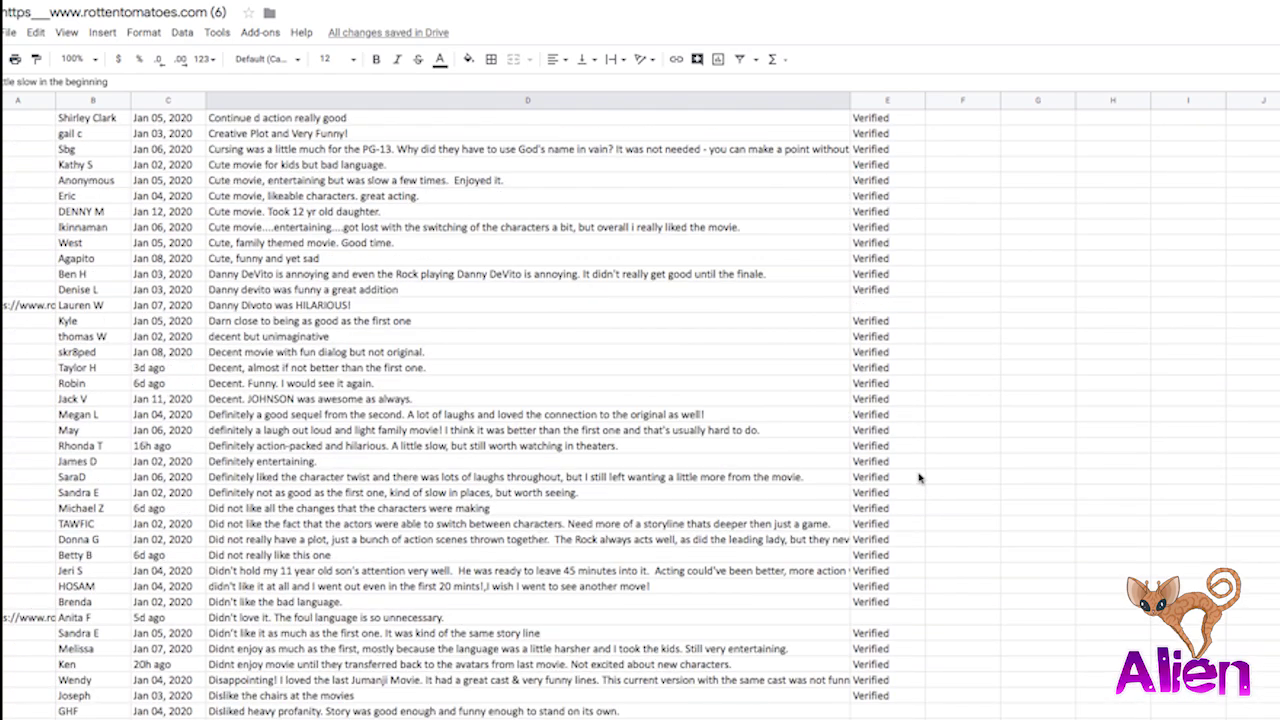
{"action": "scroll", "coordinate": [919, 478], "scroll_direction": "down", "scroll_amount": 12}
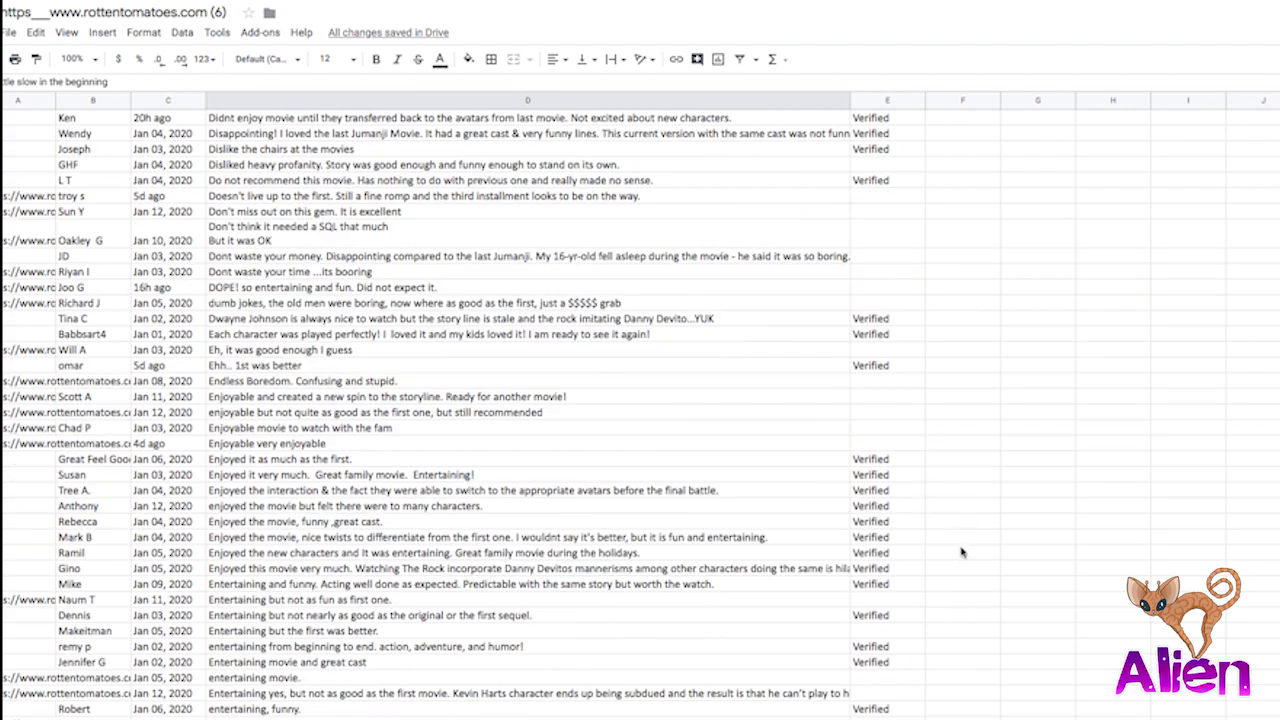
{"action": "scroll", "coordinate": [991, 515], "scroll_direction": "down", "scroll_amount": 11}
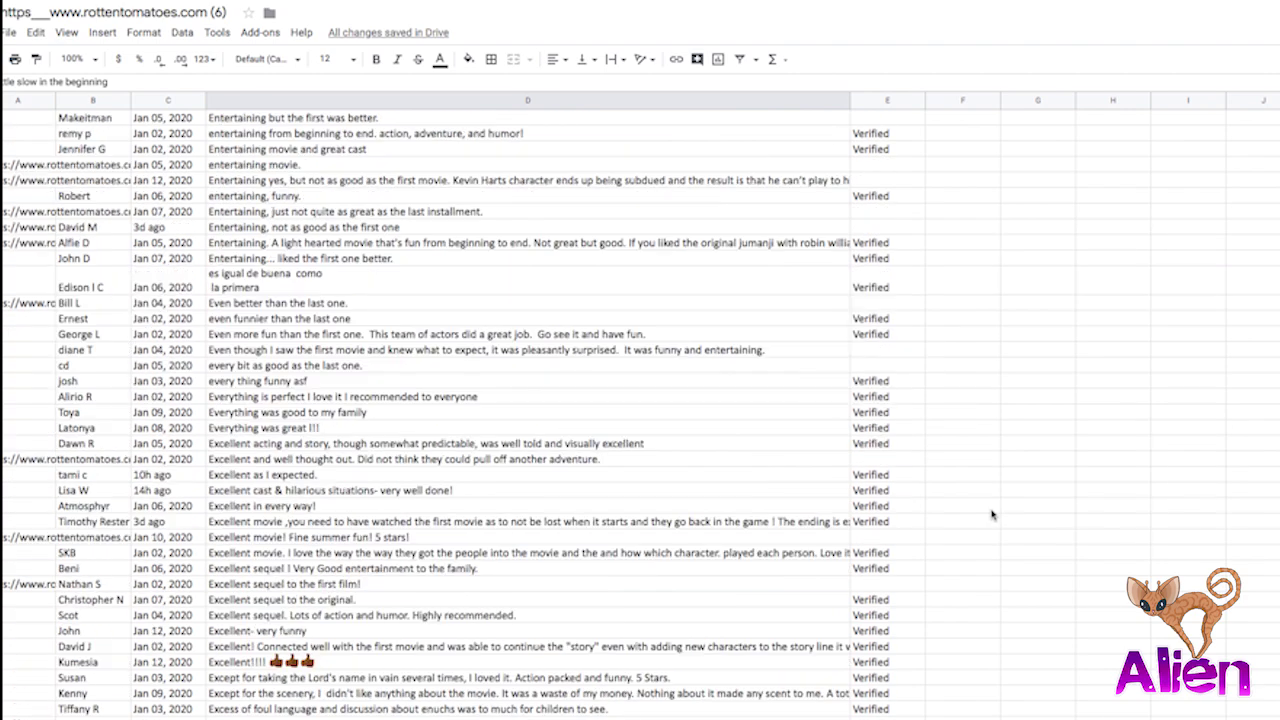
{"action": "scroll", "coordinate": [991, 515], "scroll_direction": "down", "scroll_amount": 15}
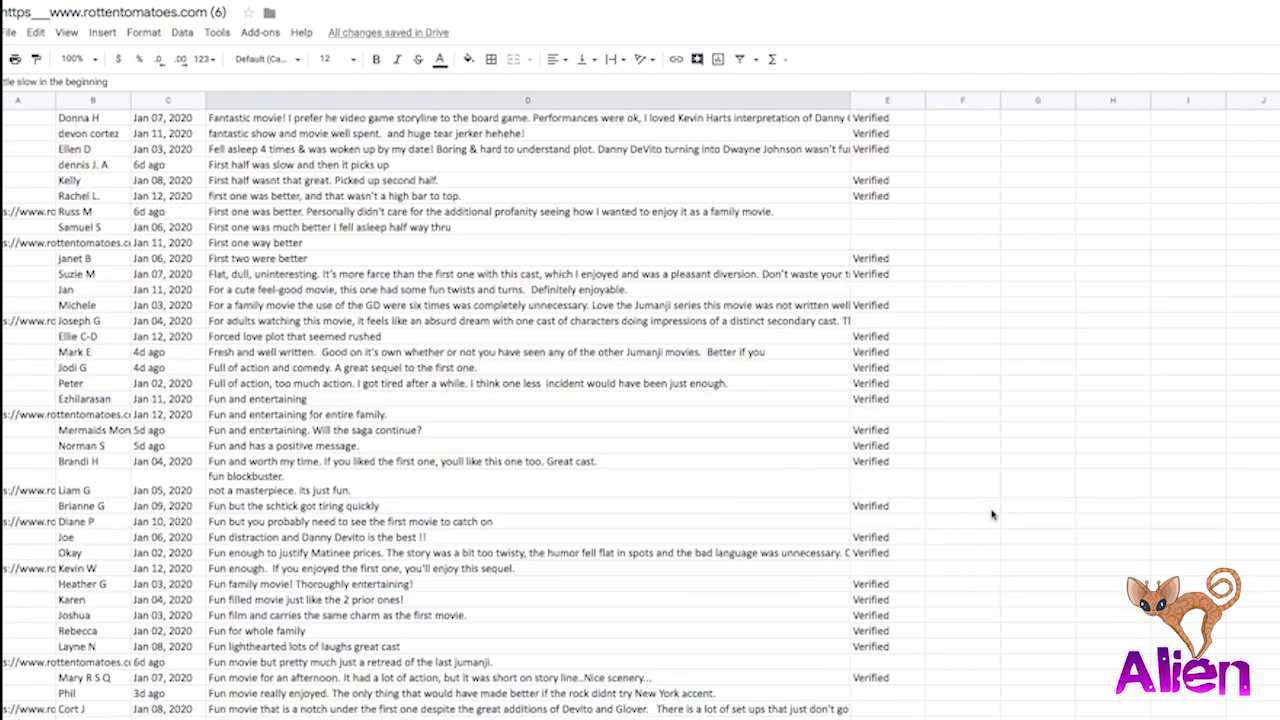
{"action": "scroll", "coordinate": [985, 503], "scroll_direction": "down", "scroll_amount": 5}
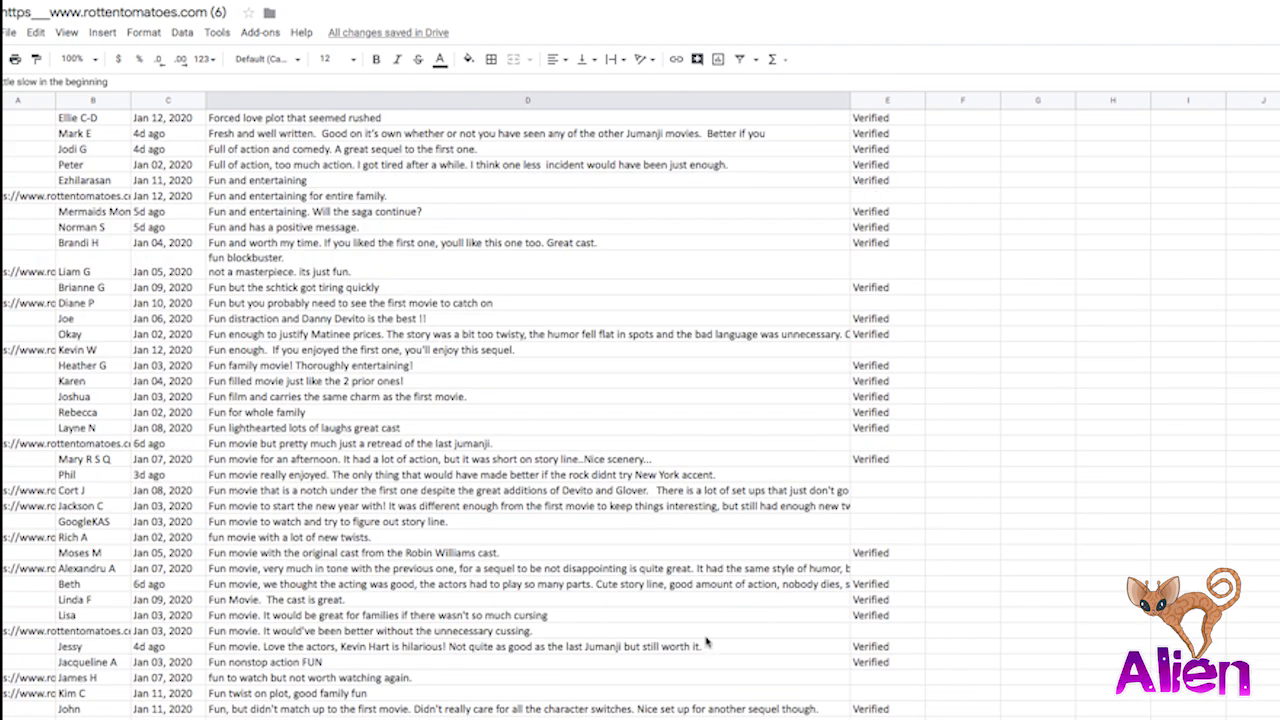
{"action": "left_click_drag", "start_coordinate": [583, 638], "coordinate": [560, 700]}
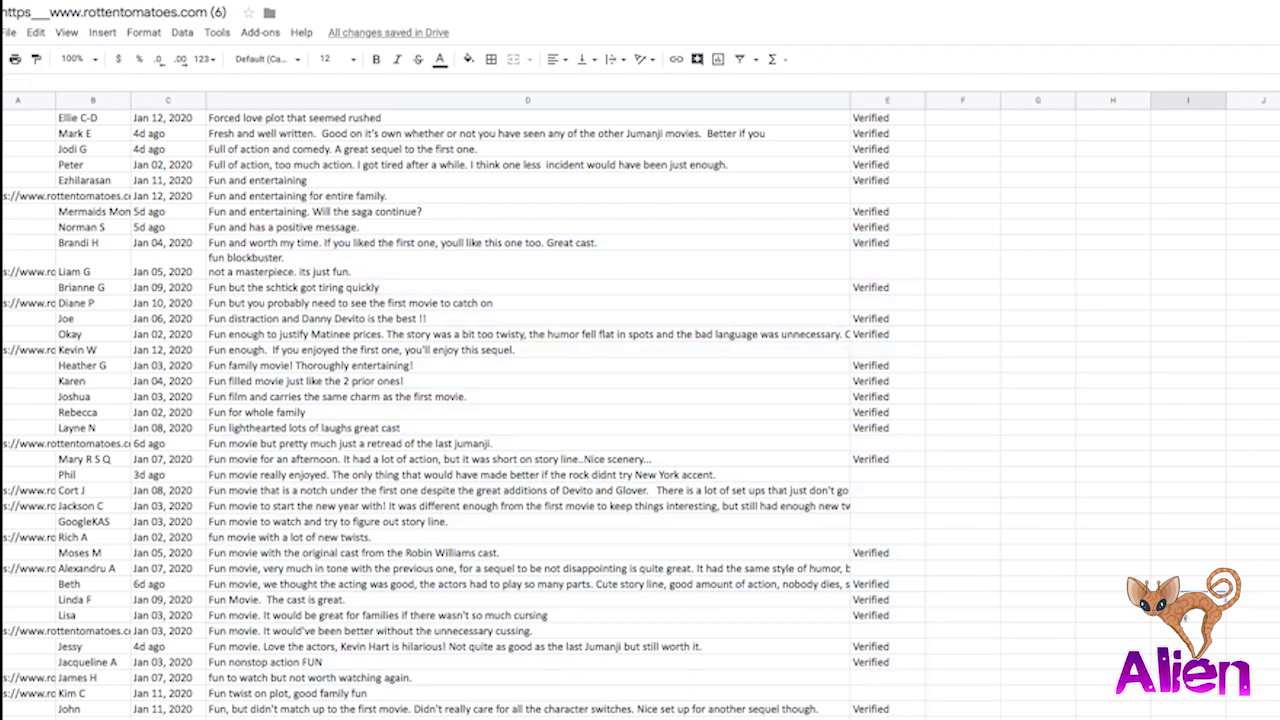
{"action": "left_click_drag", "start_coordinate": [960, 706], "coordinate": [263, 496]}
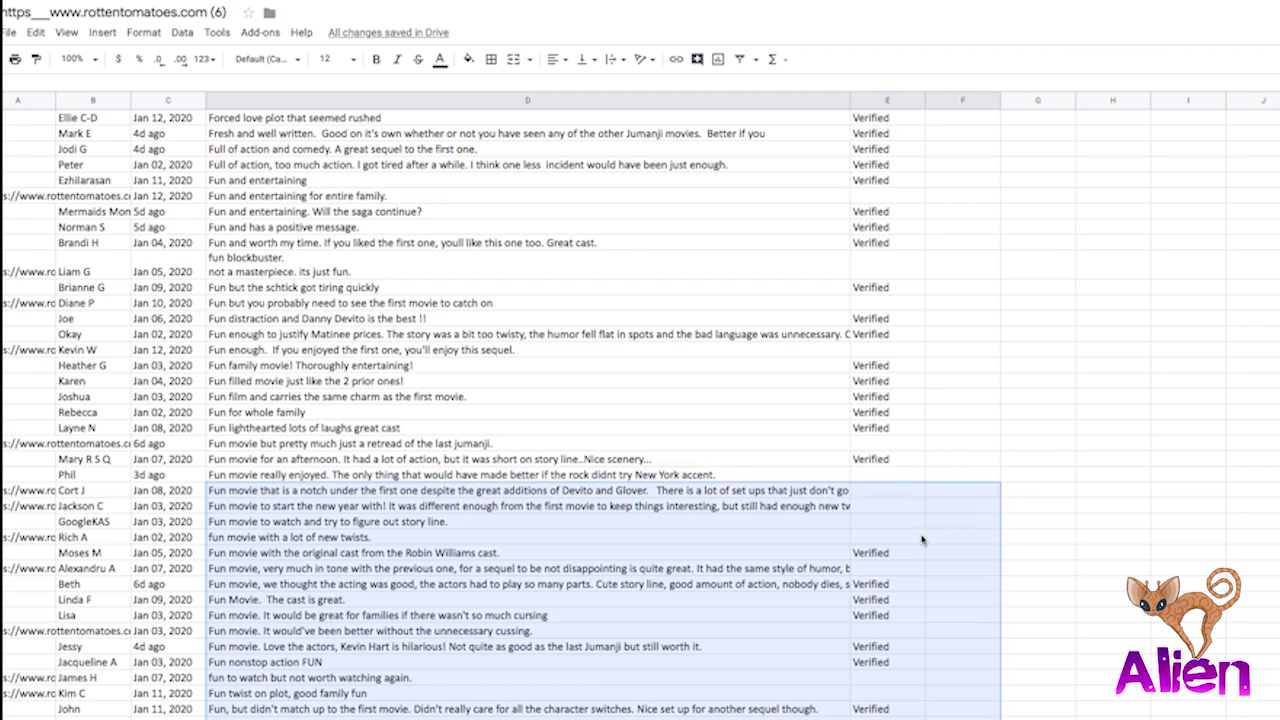
{"action": "left_click", "coordinate": [1063, 437]}
{"action": "scroll", "coordinate": [1034, 491], "scroll_direction": "down", "scroll_amount": 3}
{"action": "scroll", "coordinate": [971, 603], "scroll_direction": "down", "scroll_amount": 3}
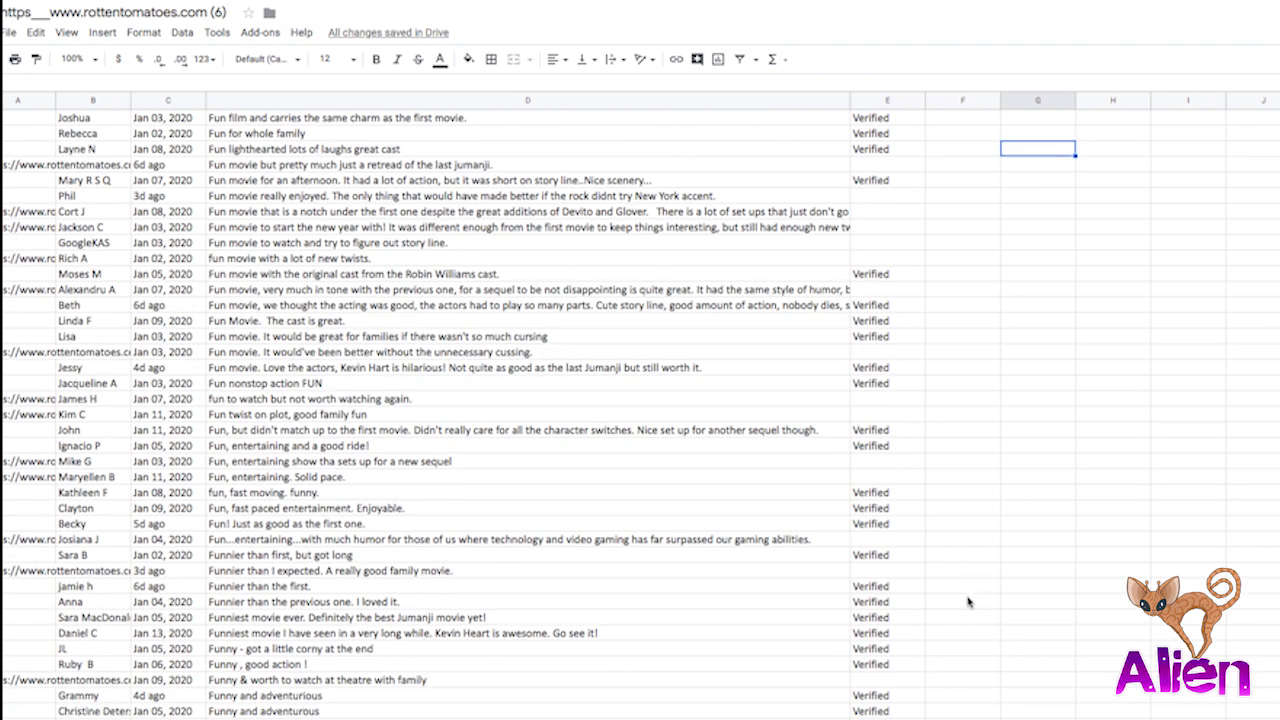
{"action": "left_click_drag", "start_coordinate": [473, 620], "coordinate": [228, 718]}
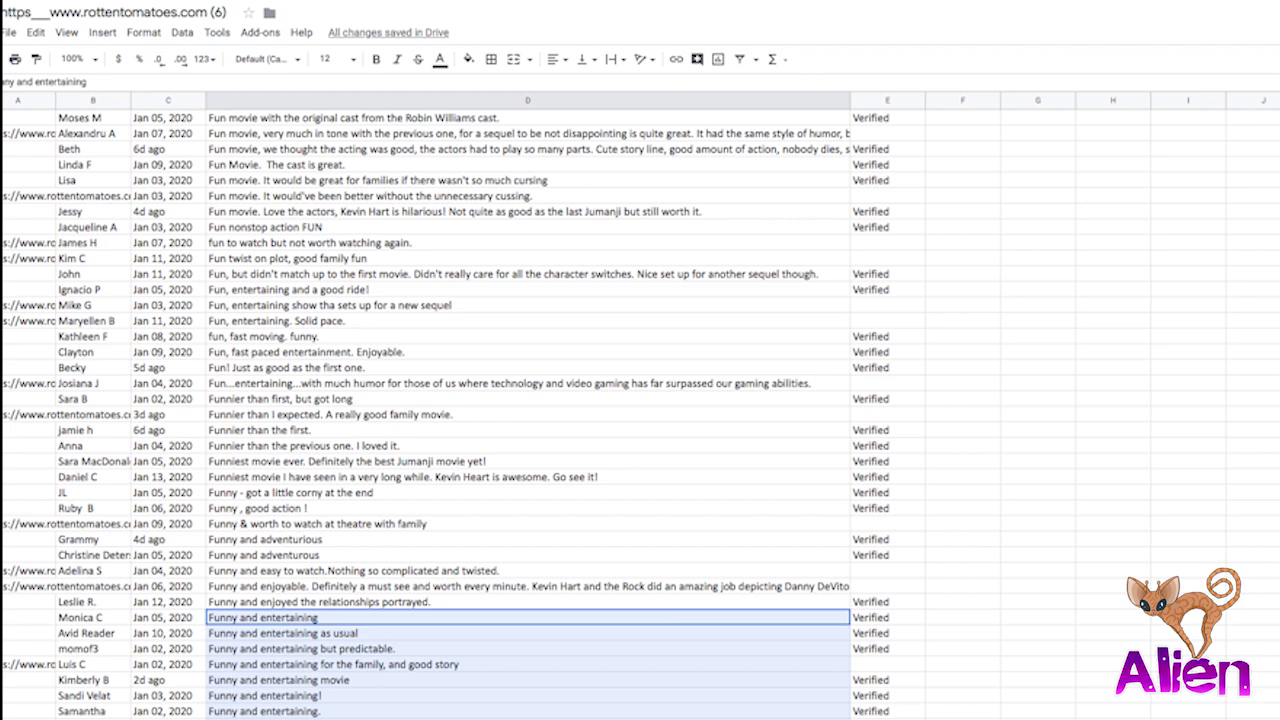
{"action": "scroll", "coordinate": [898, 663], "scroll_direction": "down", "scroll_amount": 5}
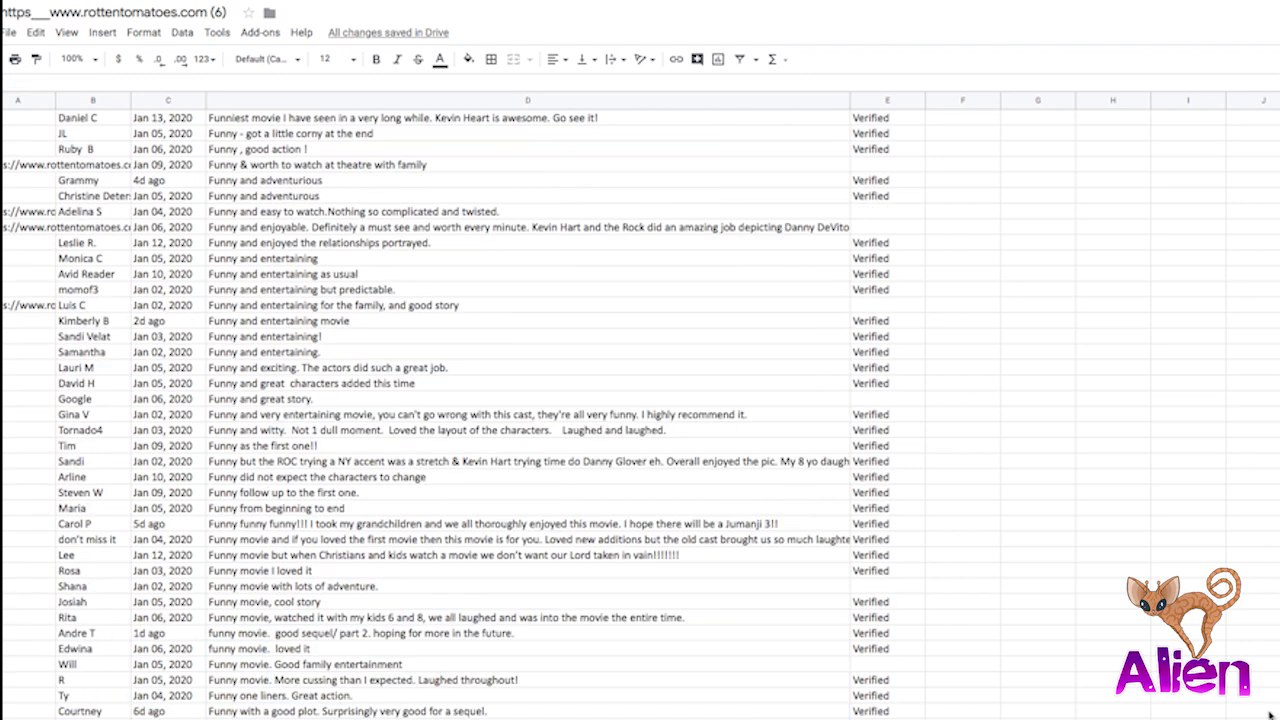
{"action": "left_click_drag", "start_coordinate": [390, 695], "coordinate": [337, 492]}
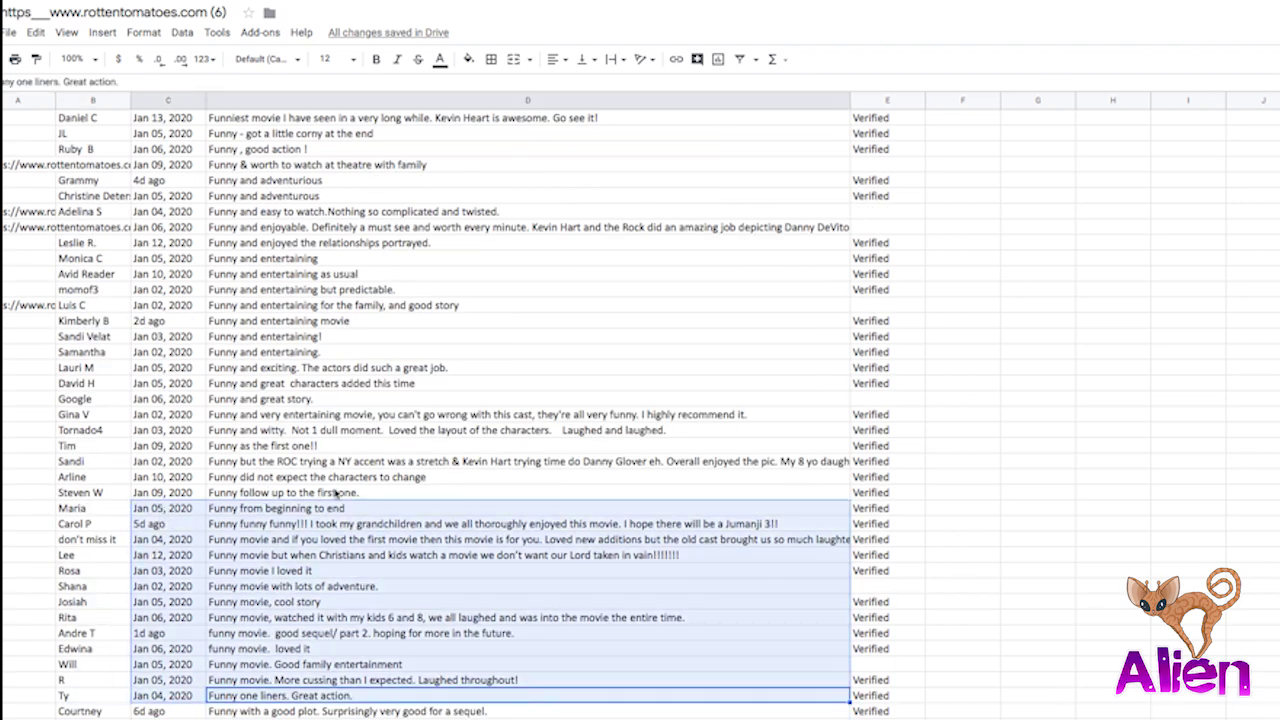
{"action": "left_click", "coordinate": [633, 463]}
{"action": "left_click", "coordinate": [1190, 446]}
{"action": "scroll", "coordinate": [1190, 446], "scroll_direction": "down", "scroll_amount": 3}
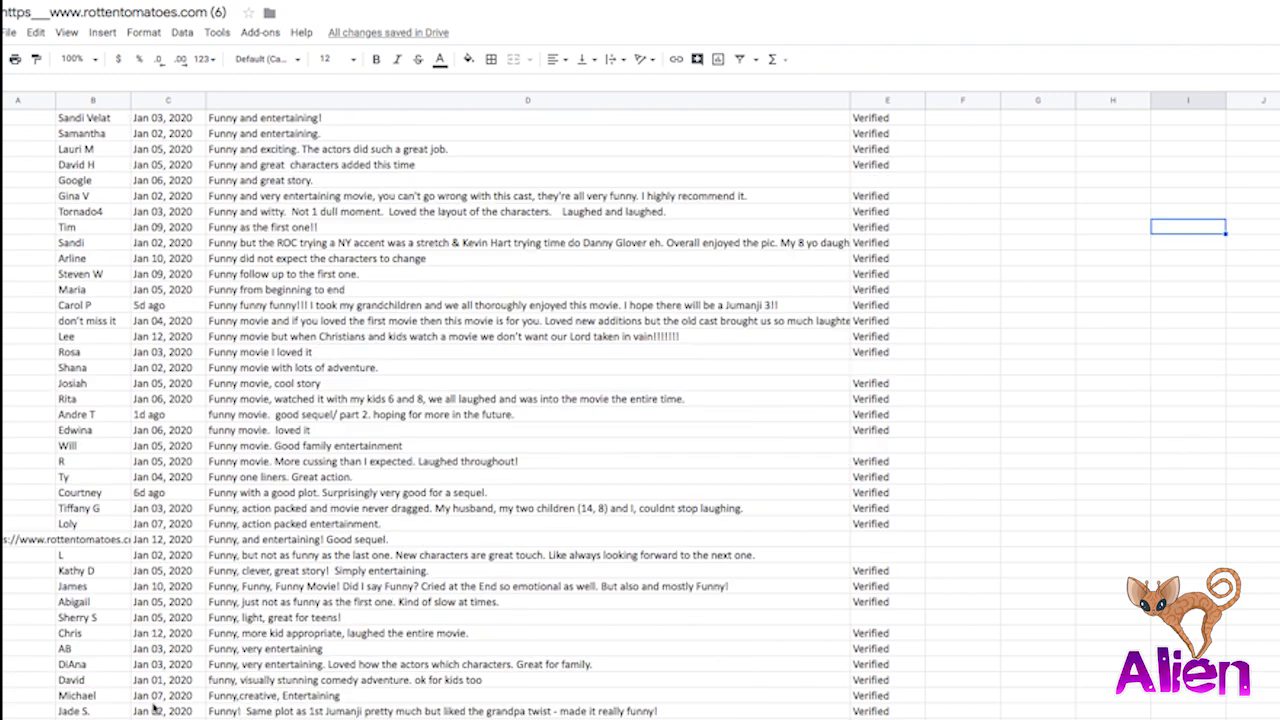
{"action": "left_click_drag", "start_coordinate": [204, 546], "coordinate": [400, 715]}
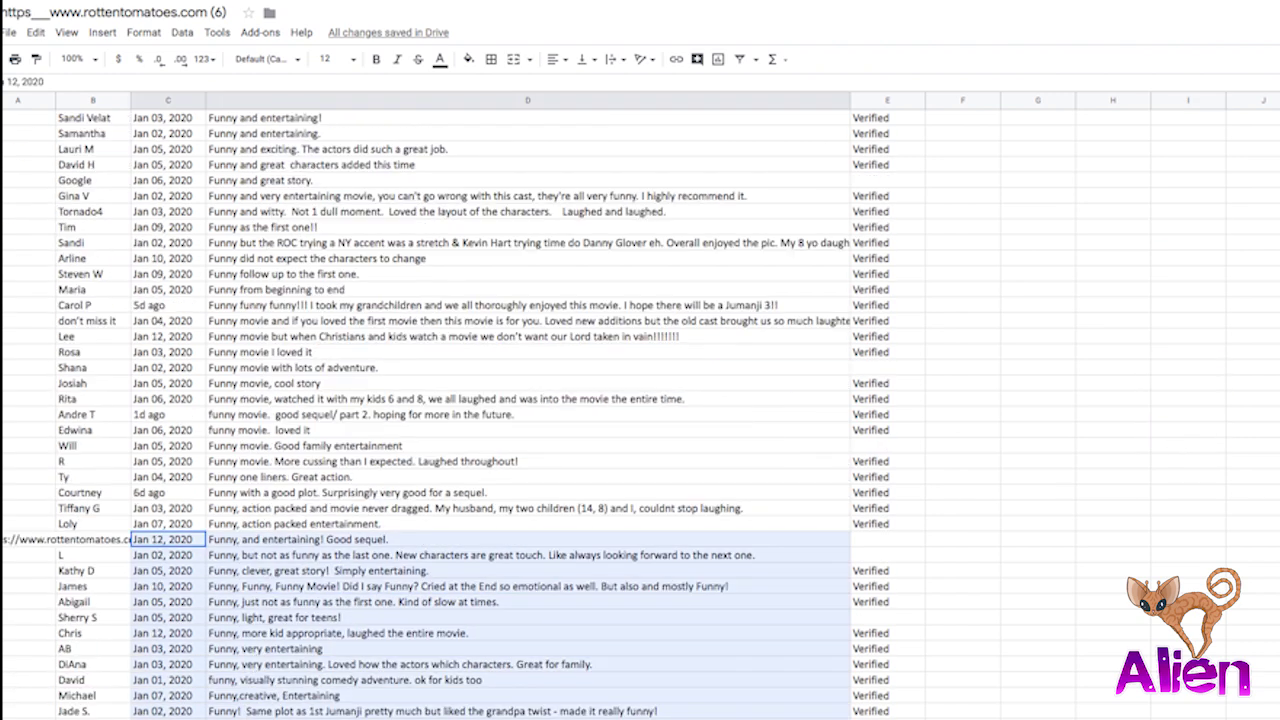
{"action": "left_click", "coordinate": [1160, 436]}
{"action": "scroll", "coordinate": [1158, 438], "scroll_direction": "down", "scroll_amount": 10}
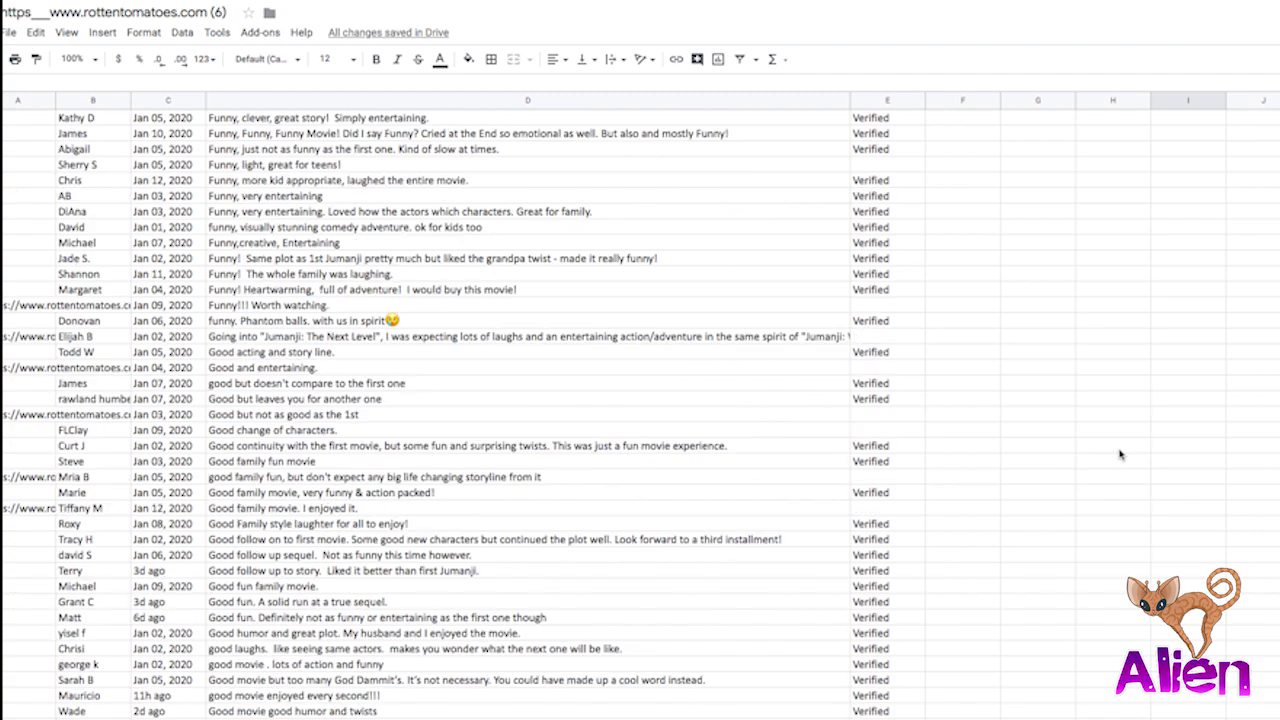
{"action": "scroll", "coordinate": [1120, 455], "scroll_direction": "down", "scroll_amount": 20}
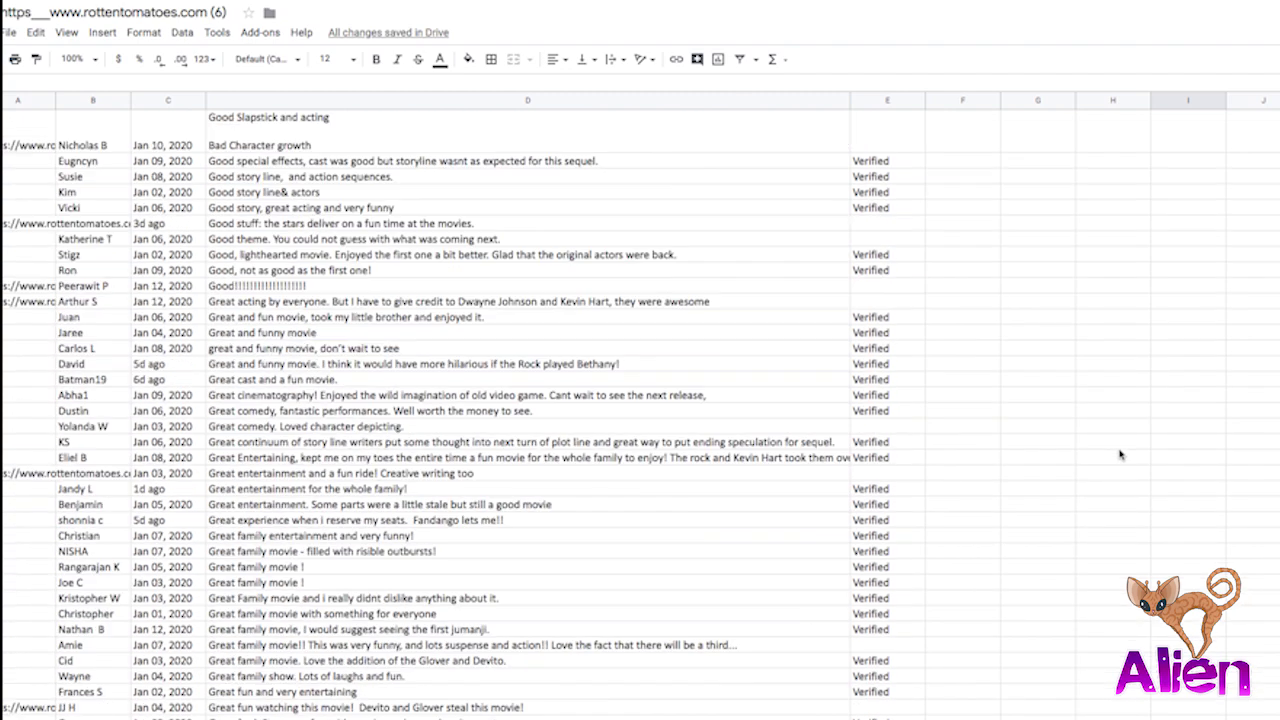
{"action": "scroll", "coordinate": [1120, 455], "scroll_direction": "down", "scroll_amount": 4}
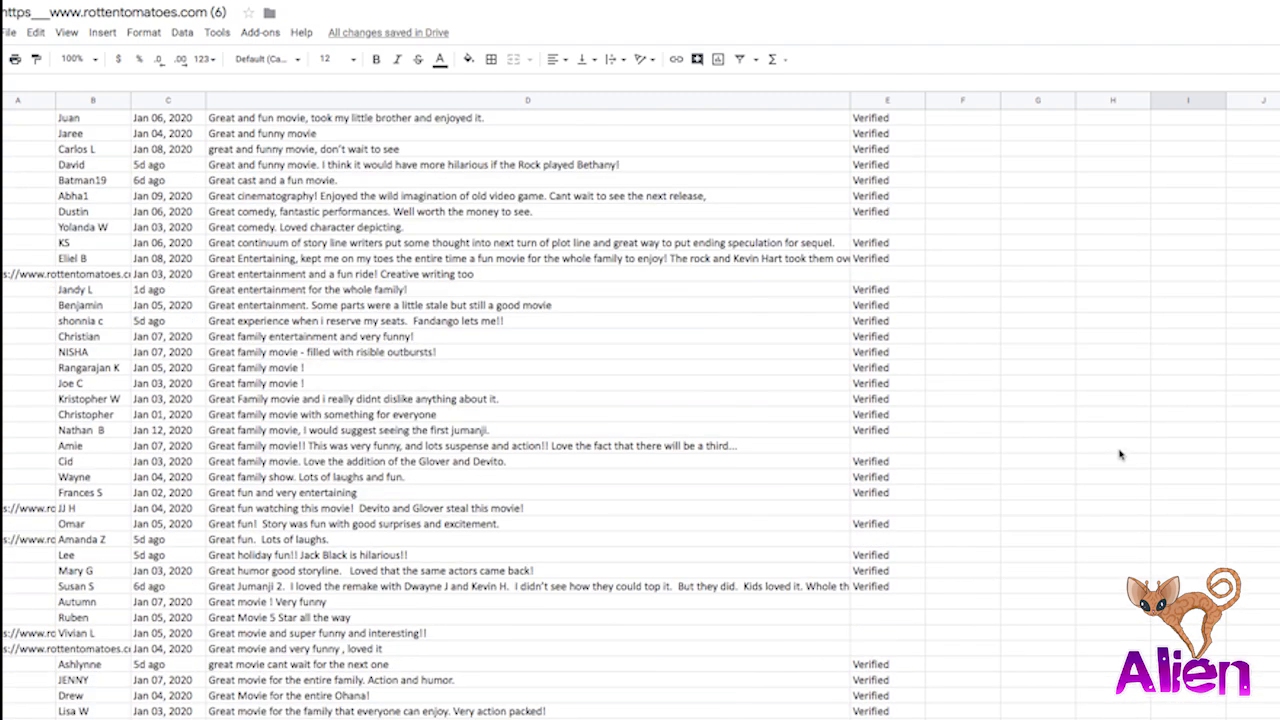
{"action": "left_click", "coordinate": [217, 368]}
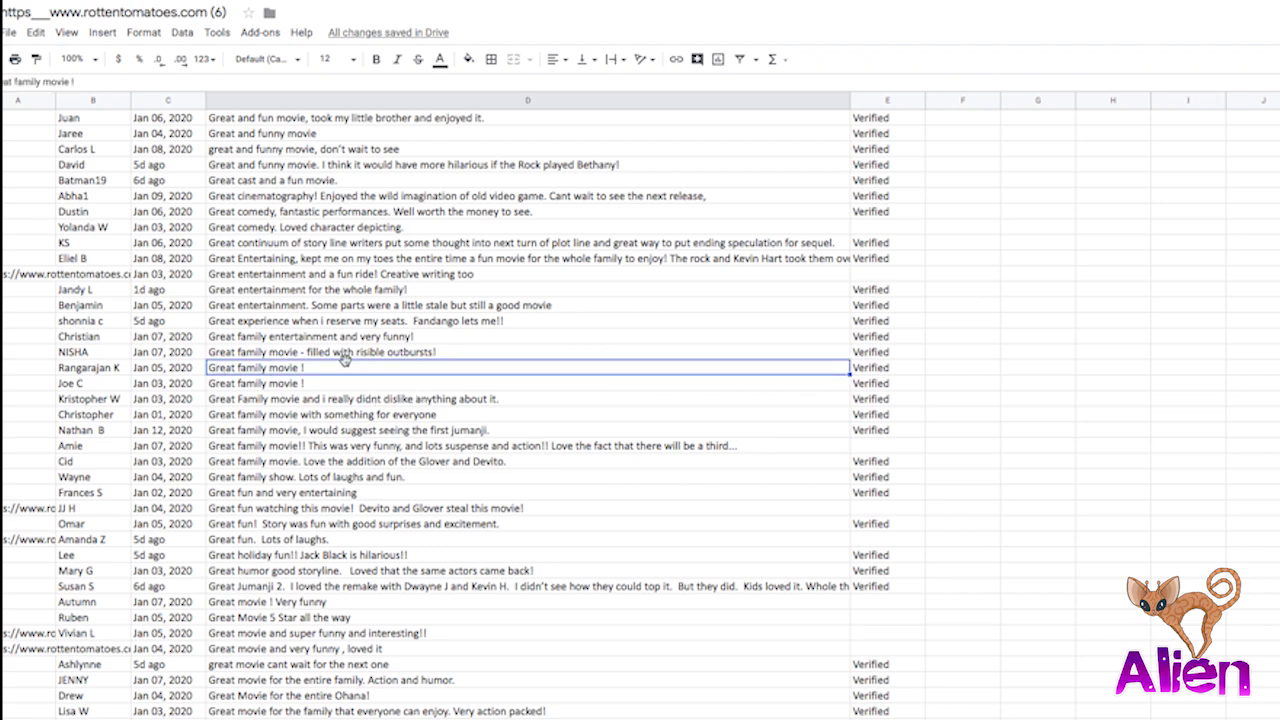
{"action": "left_click", "coordinate": [310, 385]}
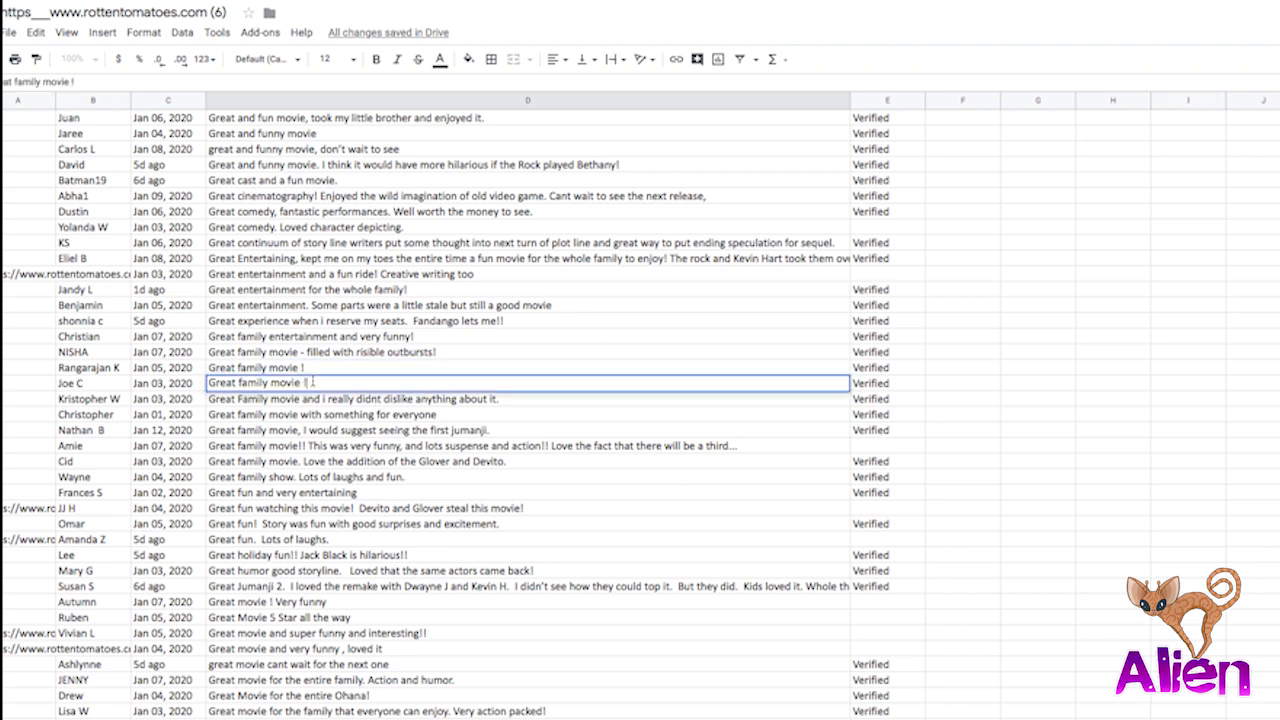
{"action": "left_click", "coordinate": [1058, 404]}
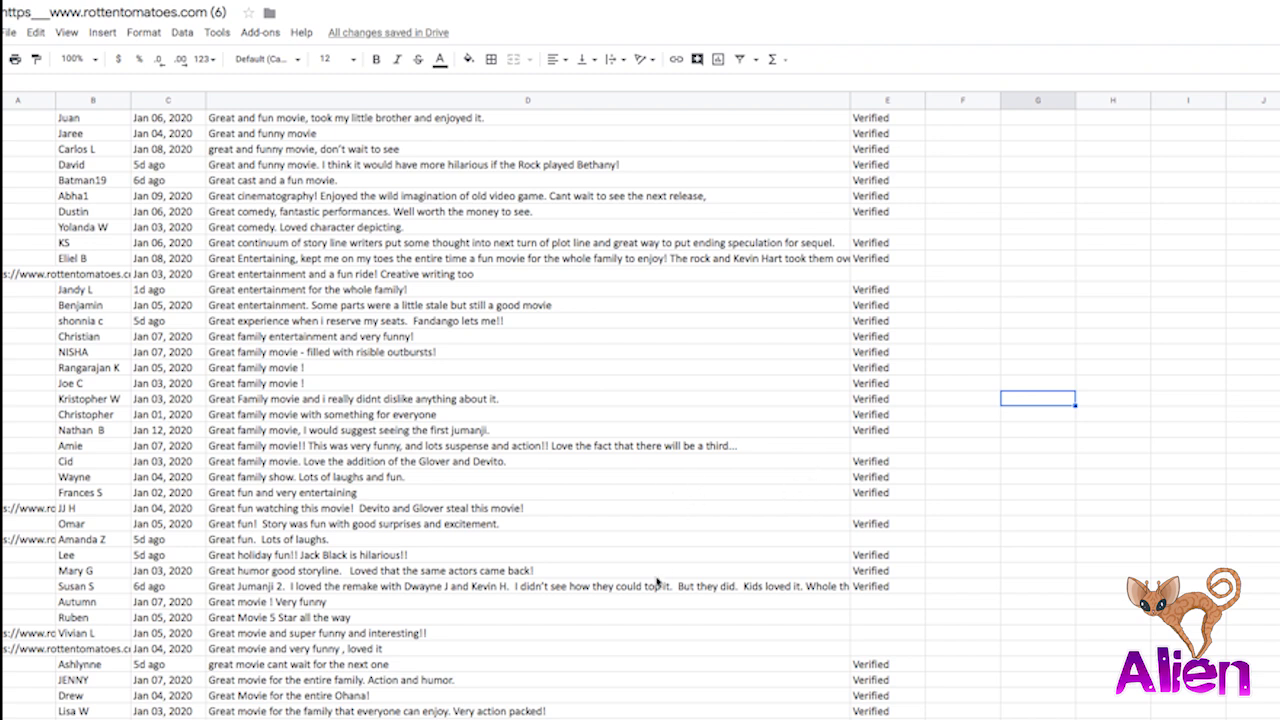
{"action": "scroll", "coordinate": [890, 553], "scroll_direction": "down", "scroll_amount": 10}
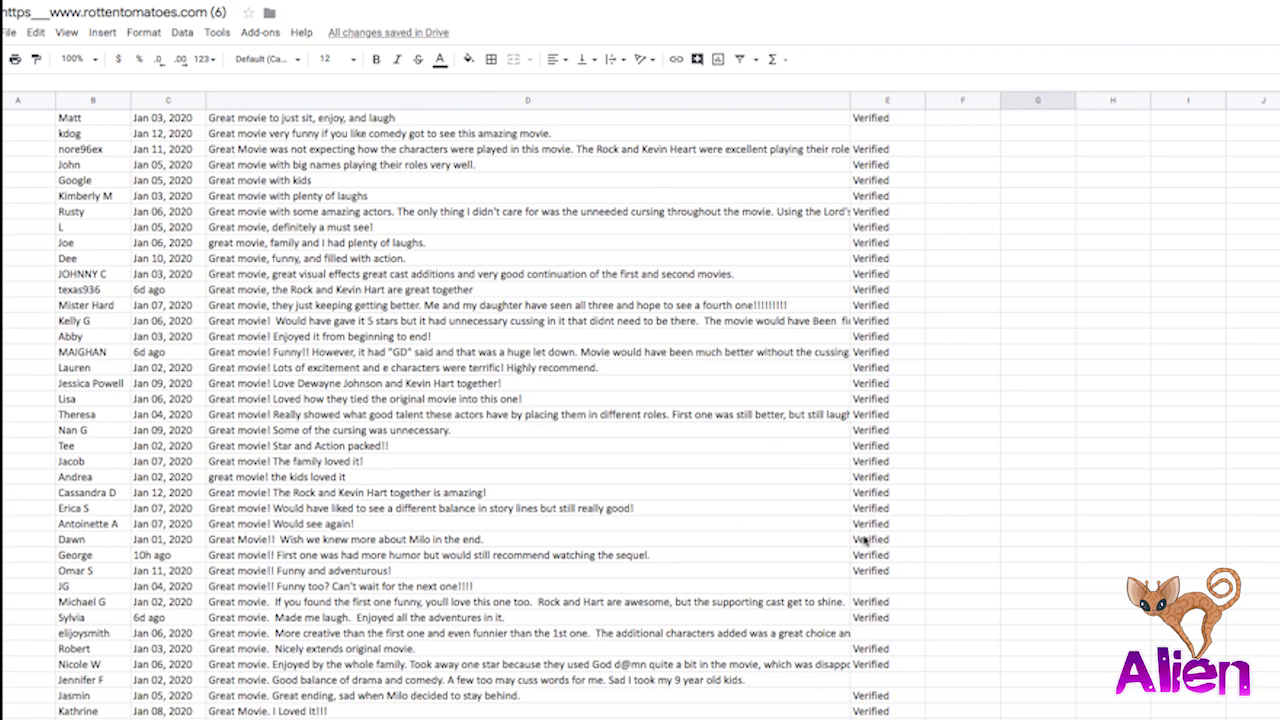
{"action": "scroll", "coordinate": [586, 566], "scroll_direction": "up", "scroll_amount": 1}
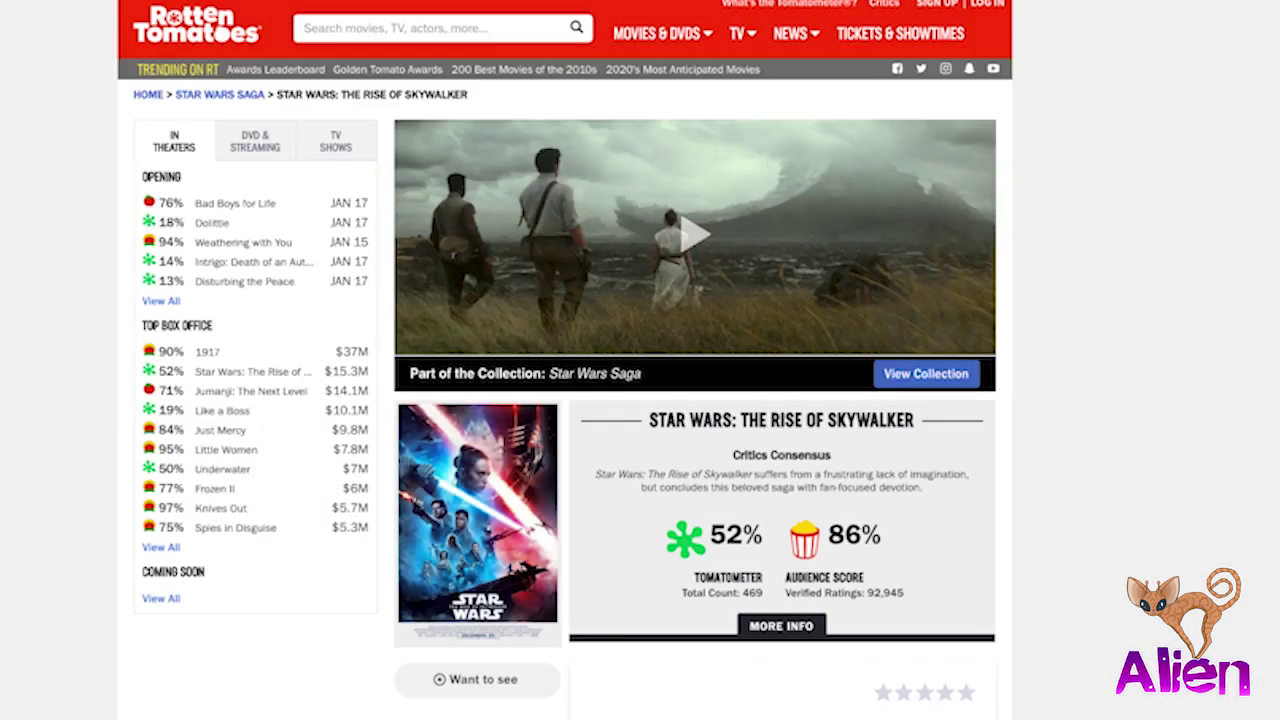
Compare Rise of Skywalker's All Audience 78% and Verified 86% scores, ending on Verified.
{"action": "left_click", "coordinate": [775, 630]}
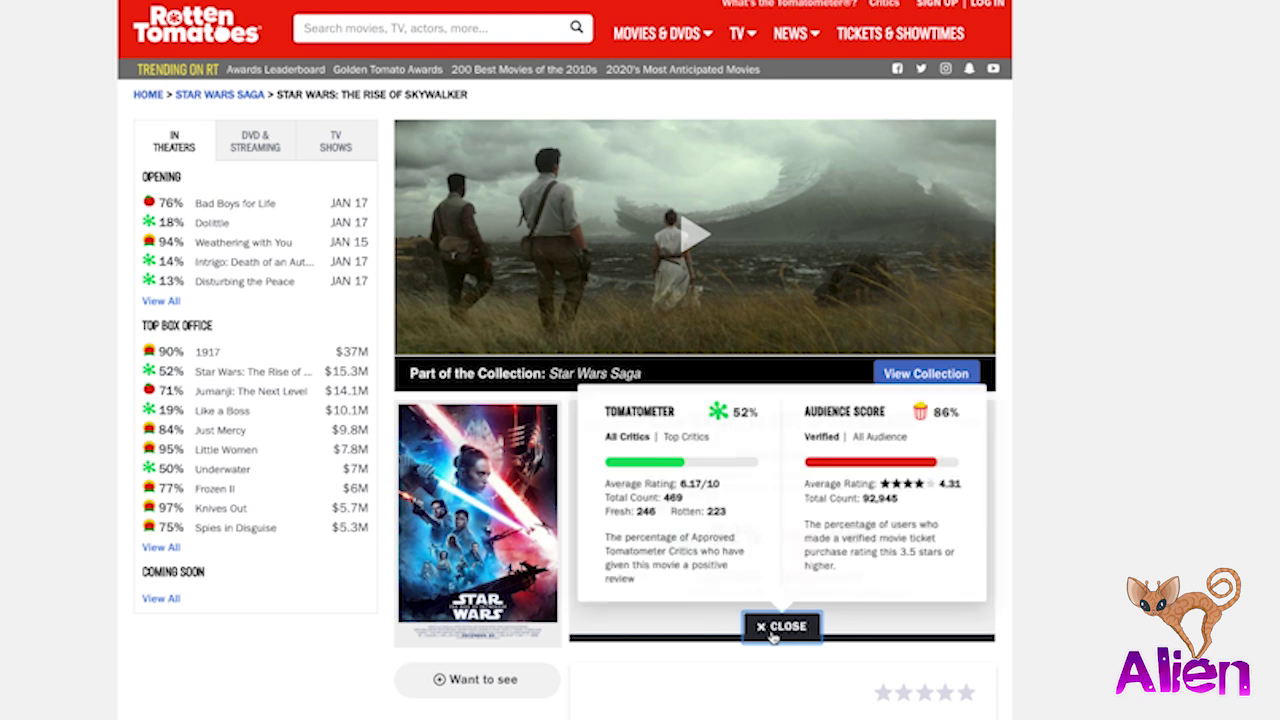
{"action": "left_click", "coordinate": [873, 437]}
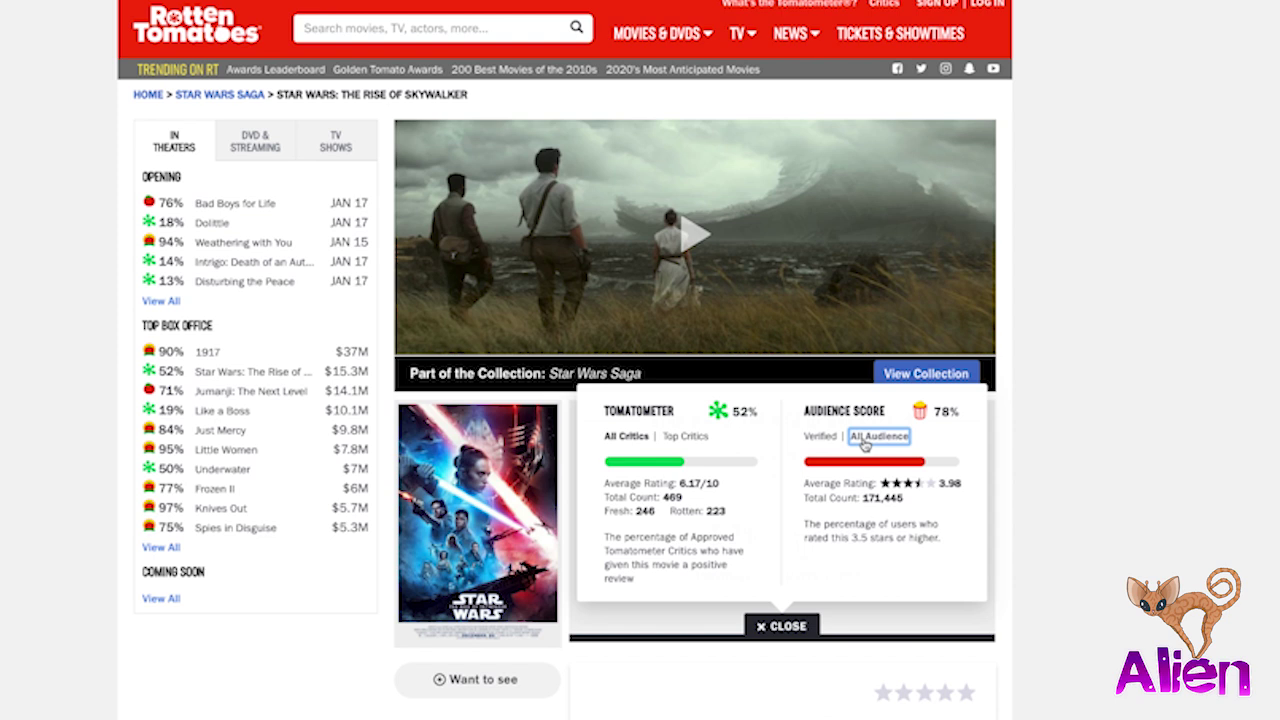
{"action": "left_click", "coordinate": [831, 441]}
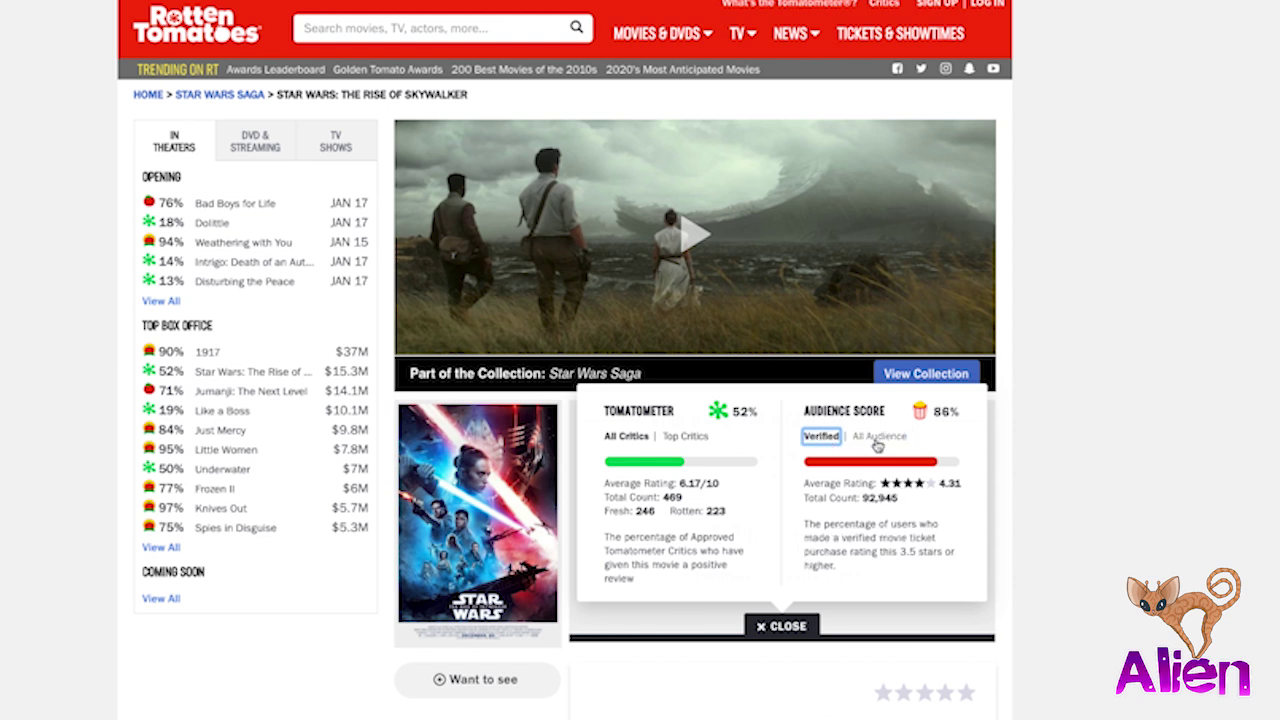
{"action": "left_click", "coordinate": [875, 446]}
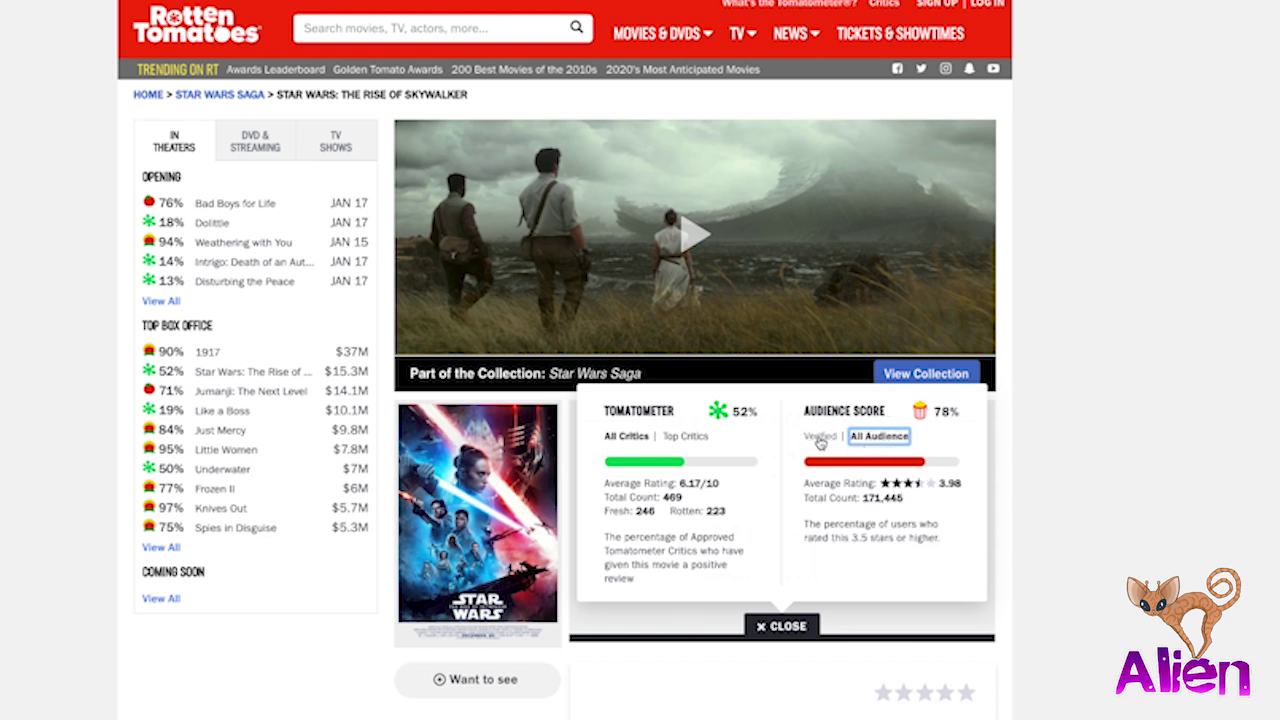
{"action": "left_click", "coordinate": [824, 441]}
{"action": "left_click", "coordinate": [1160, 204]}
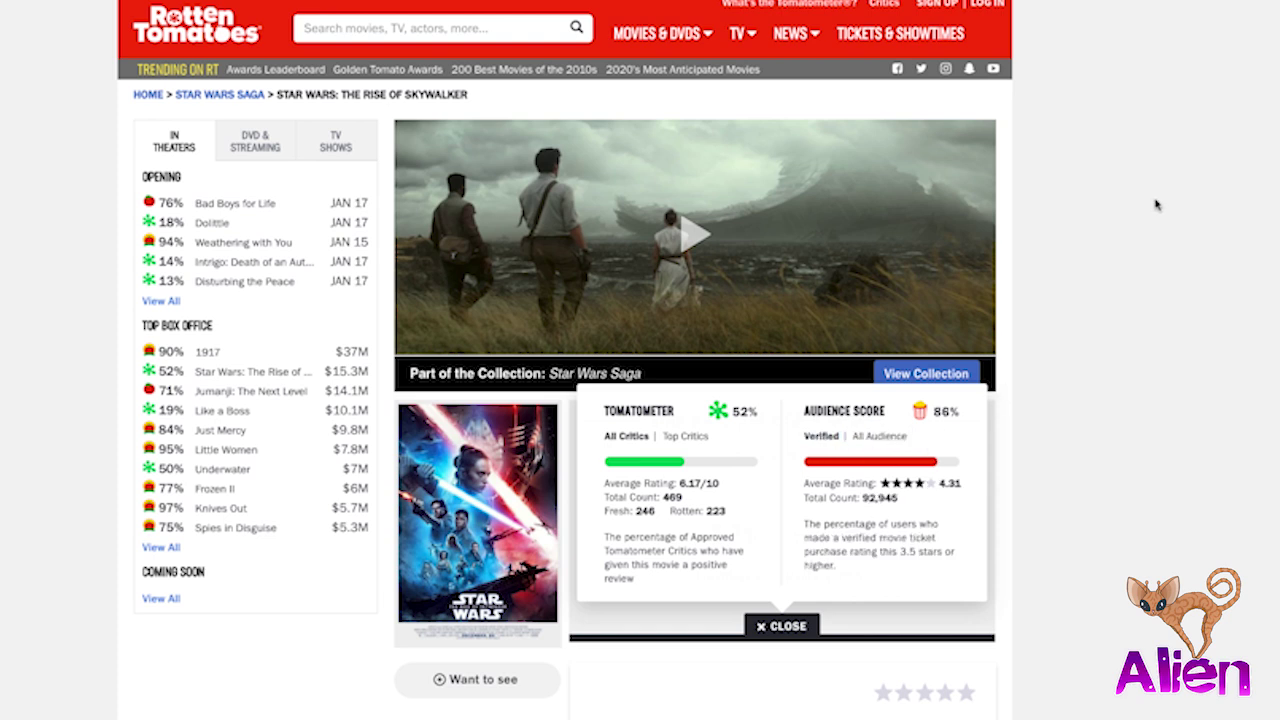